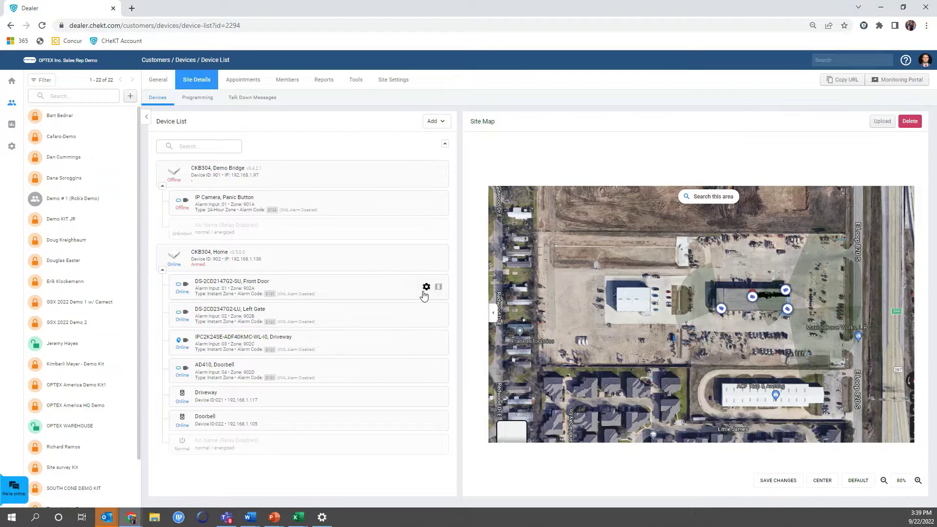
# Remove the Front Door camera from the Home bridge and confirm its deletion
pyautogui.click(427, 287)
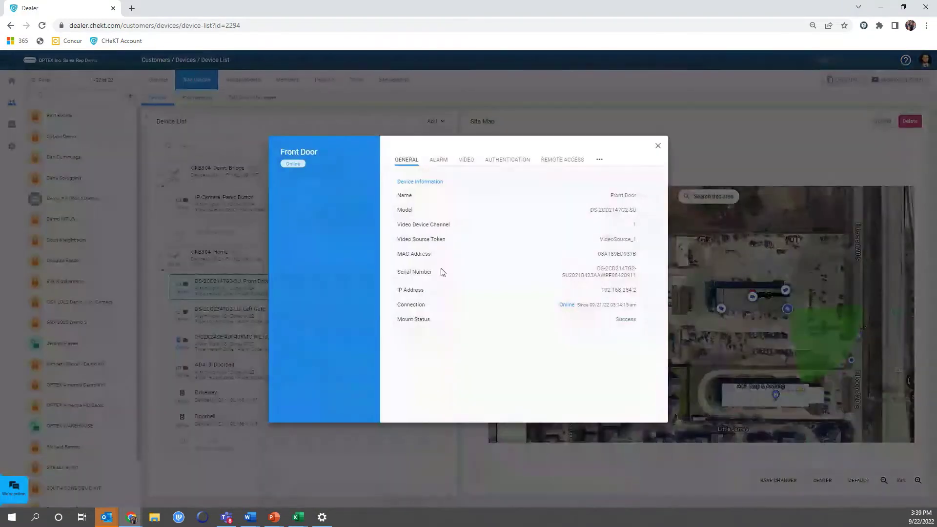
pyautogui.click(602, 166)
pyautogui.click(583, 201)
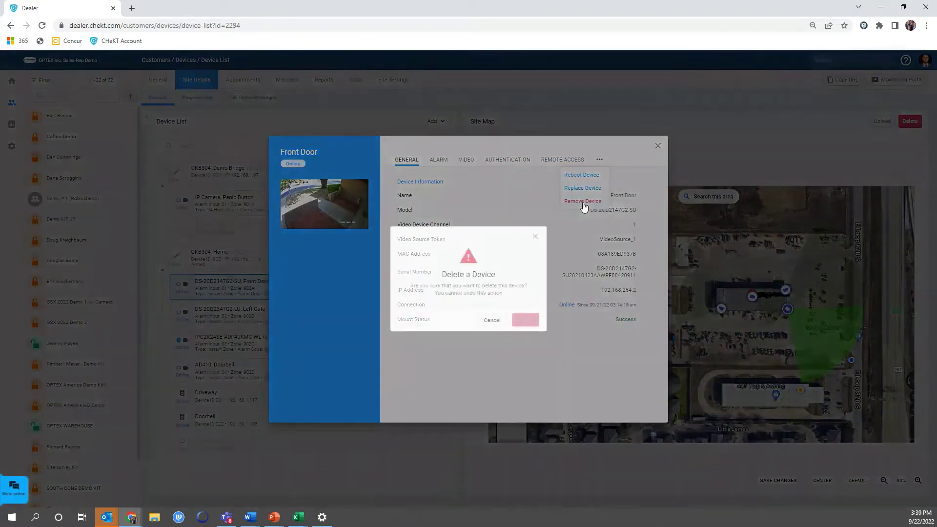
pyautogui.click(536, 324)
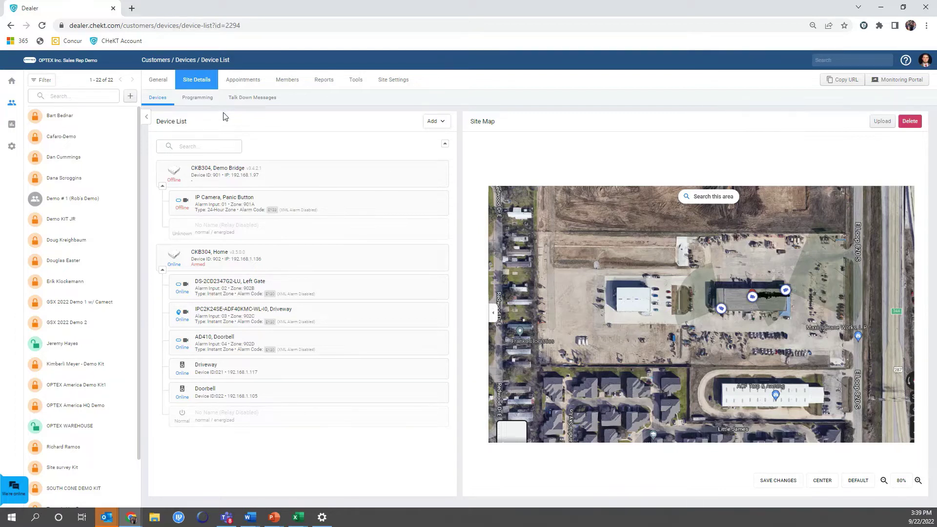
# Start a new camera setup on the Home bridge using channel Input 1 / CH1
pyautogui.click(431, 123)
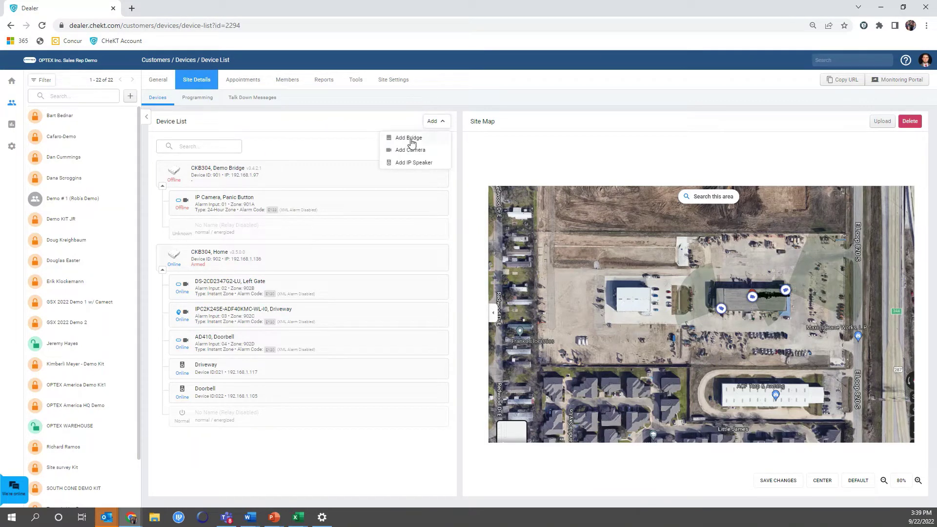
pyautogui.click(416, 155)
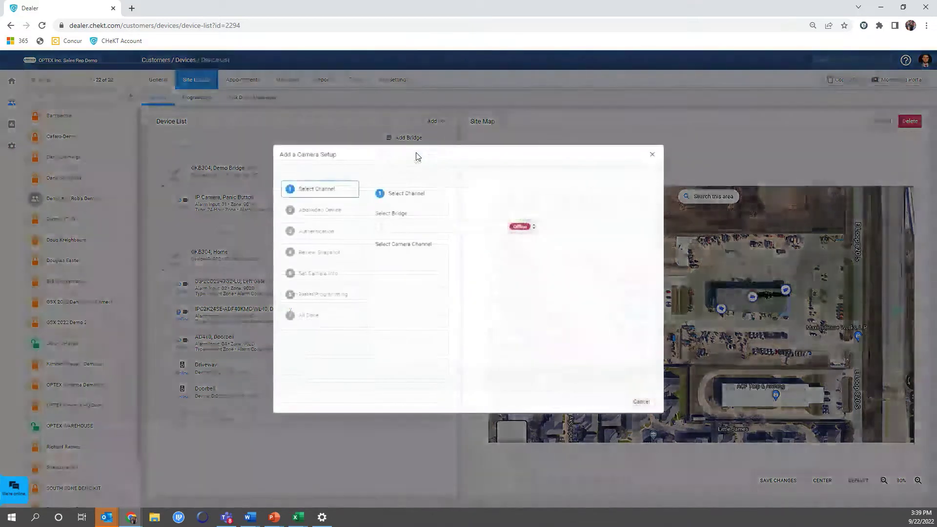
pyautogui.click(474, 236)
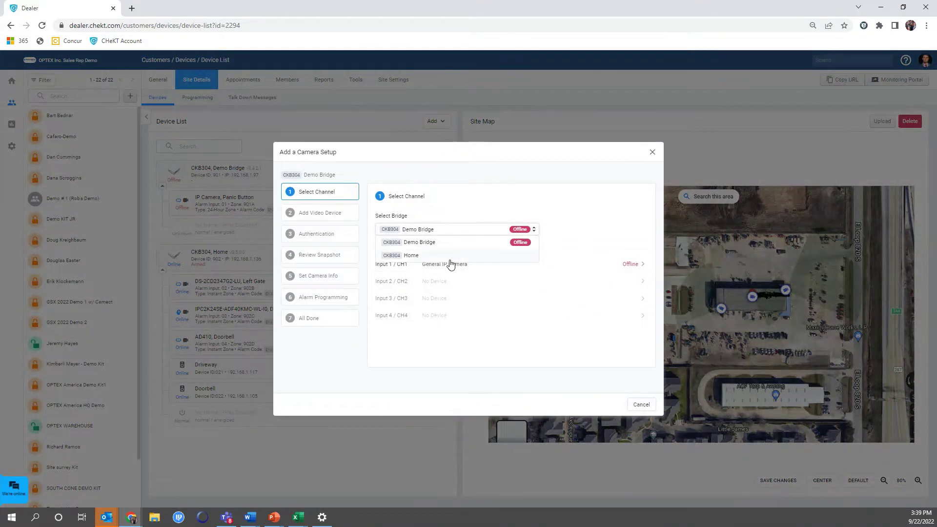
pyautogui.click(449, 258)
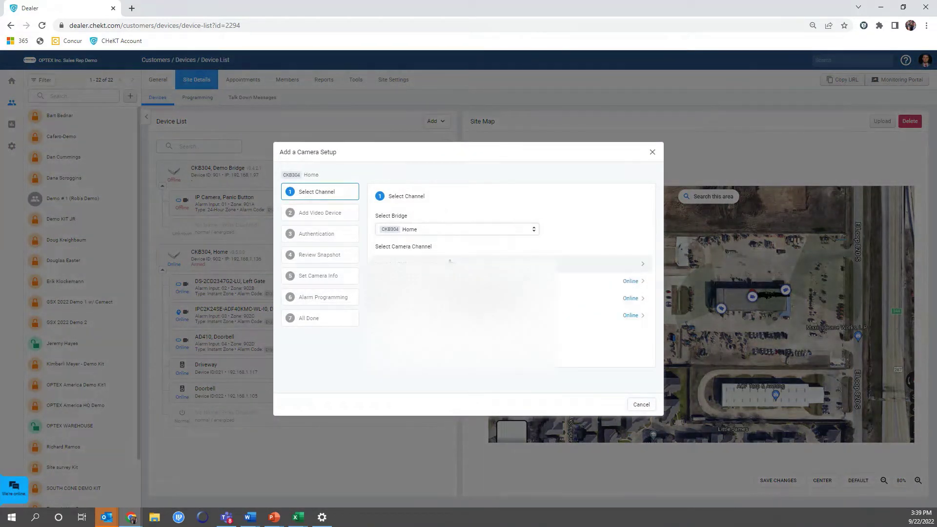
pyautogui.click(410, 262)
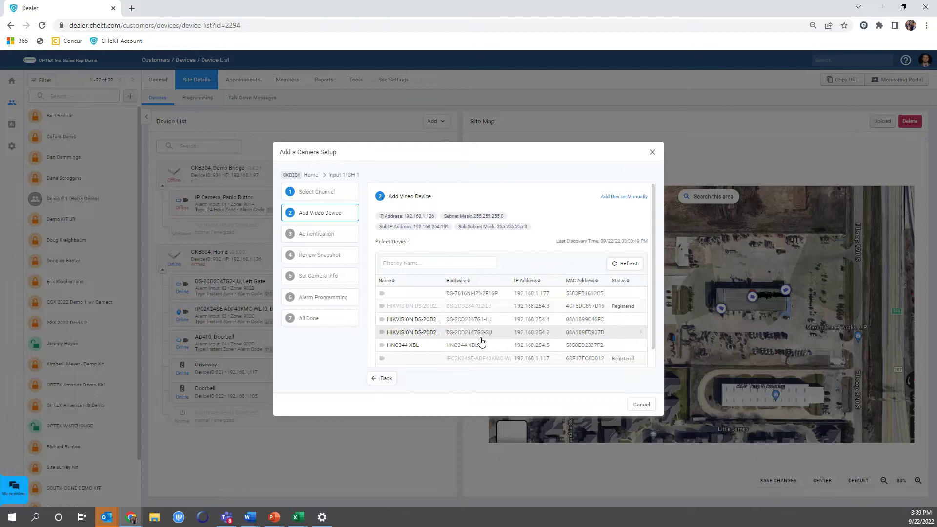
# Choose the discovered DS-2CD2147G2-SU camera at 192.168.254.2 and authenticate it with the ONVIF API type and the prefilled credentials
pyautogui.click(556, 337)
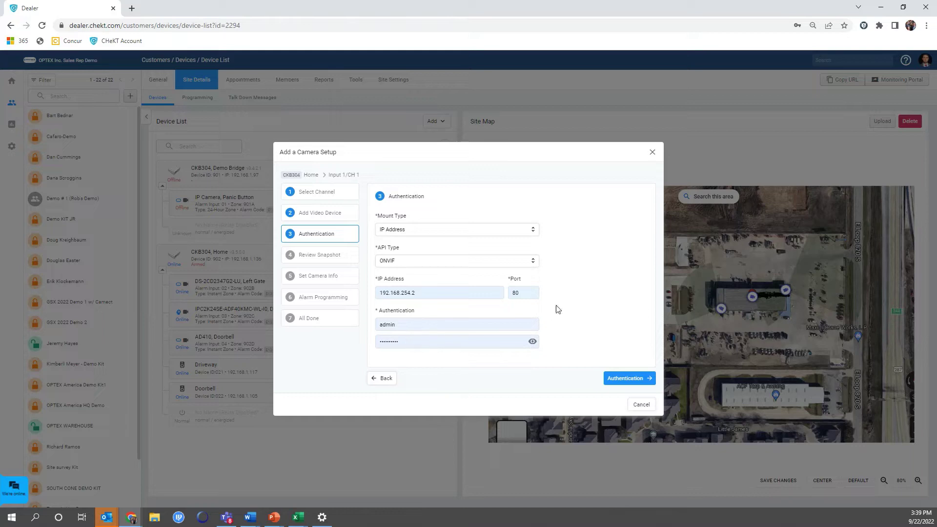
pyautogui.click(395, 261)
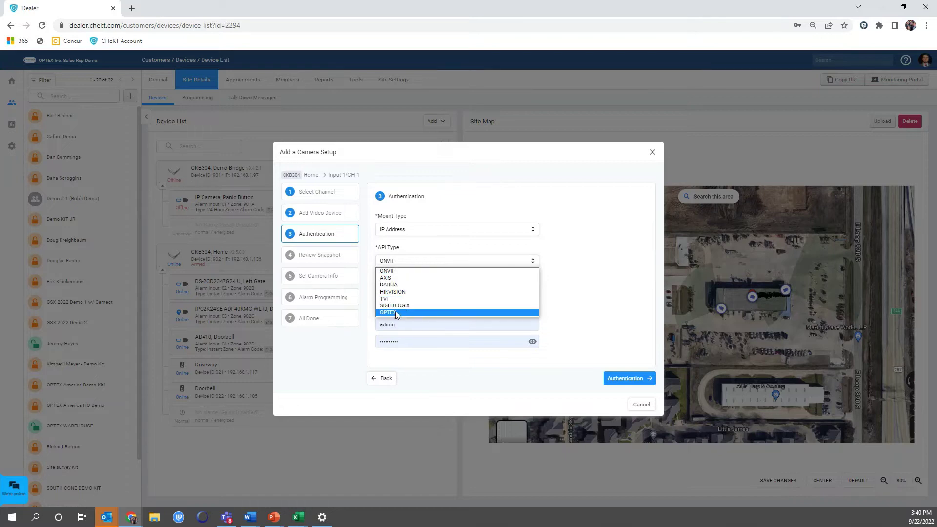
pyautogui.click(401, 274)
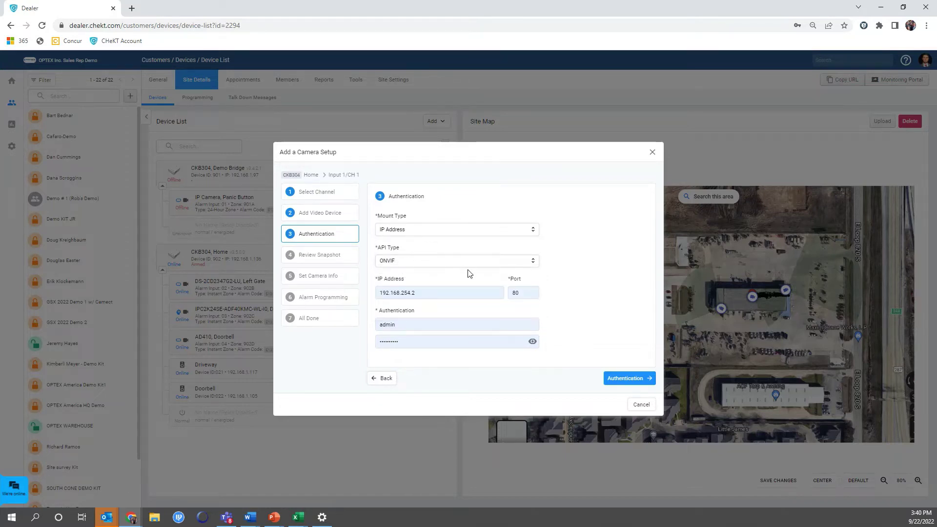
pyautogui.click(650, 386)
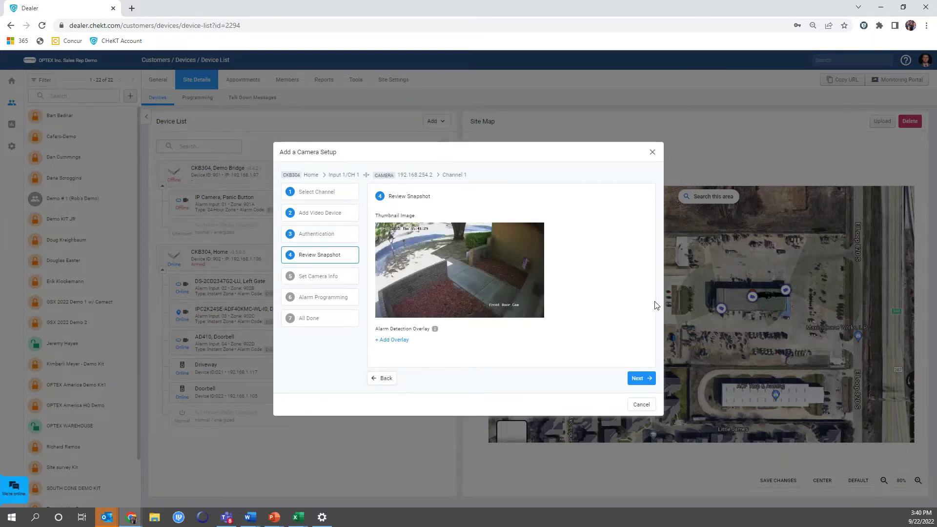
# Accept the snapshot without an overlay and name the camera Front Door, leaving the sensor zone number at its default
pyautogui.click(645, 380)
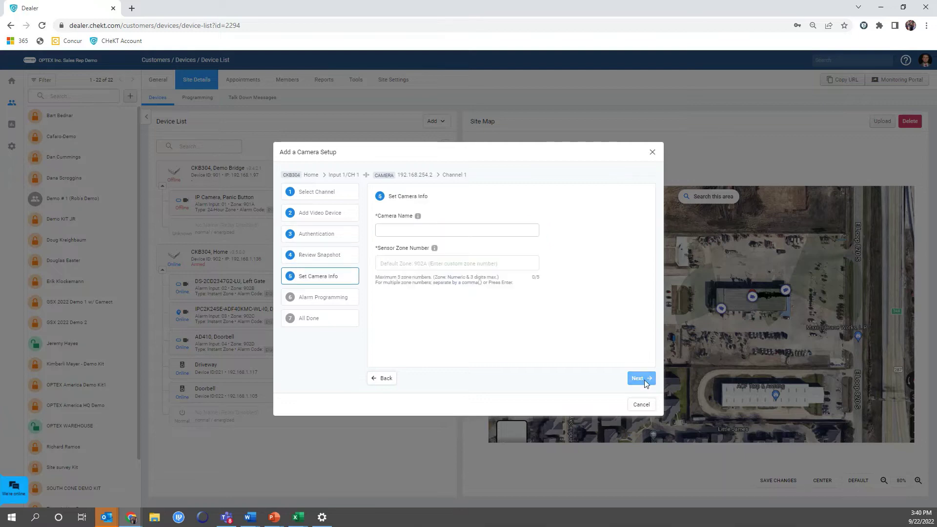
pyautogui.click(403, 225)
pyautogui.write('Front Door')
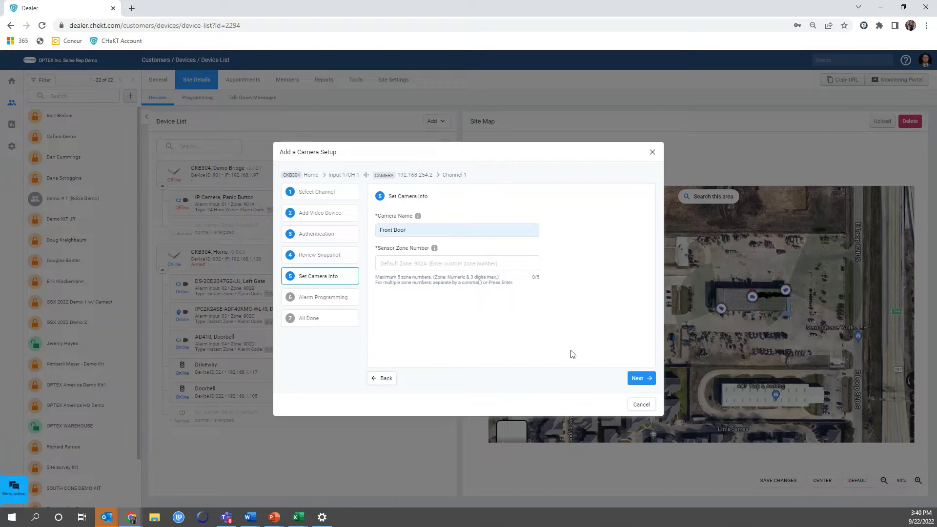
pyautogui.click(637, 378)
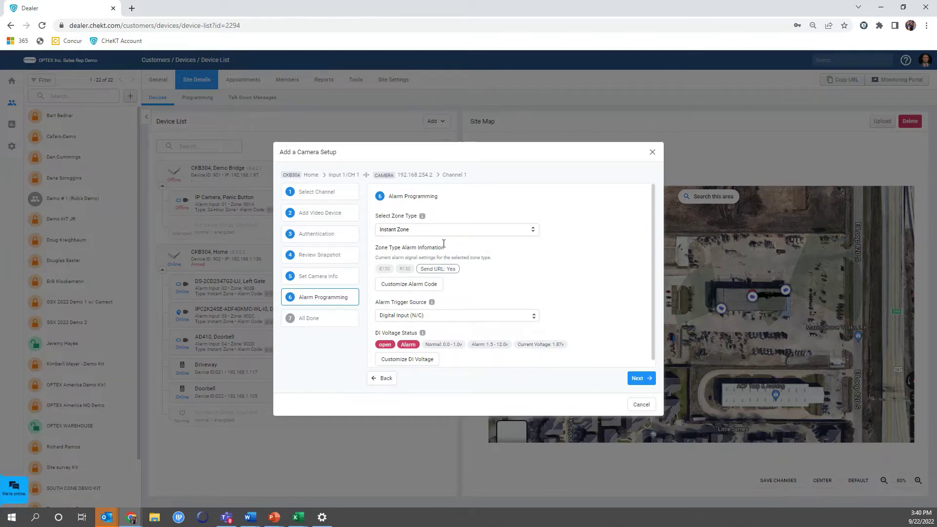
# Program the camera's alarm as Instant Zone with ONVIF/Analytic Event Trigger as the trigger source, and submit the setup
pyautogui.click(454, 232)
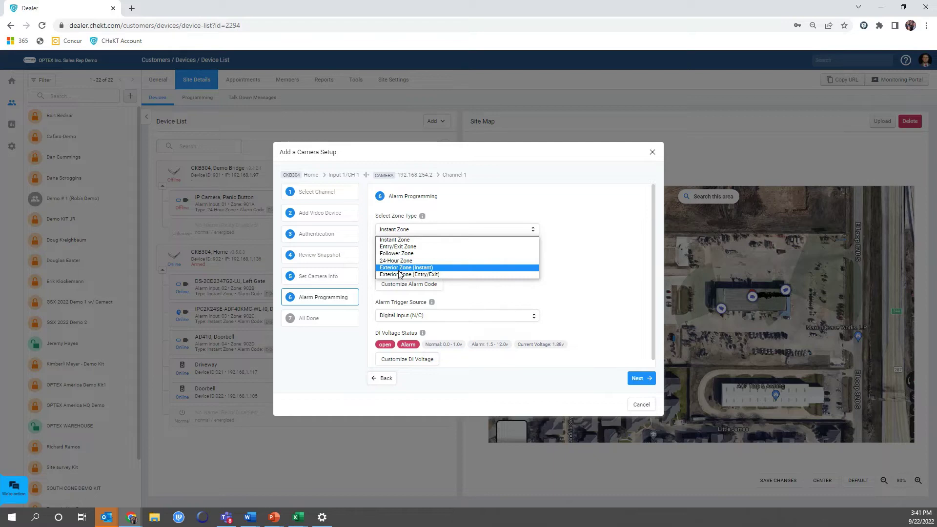
pyautogui.click(406, 241)
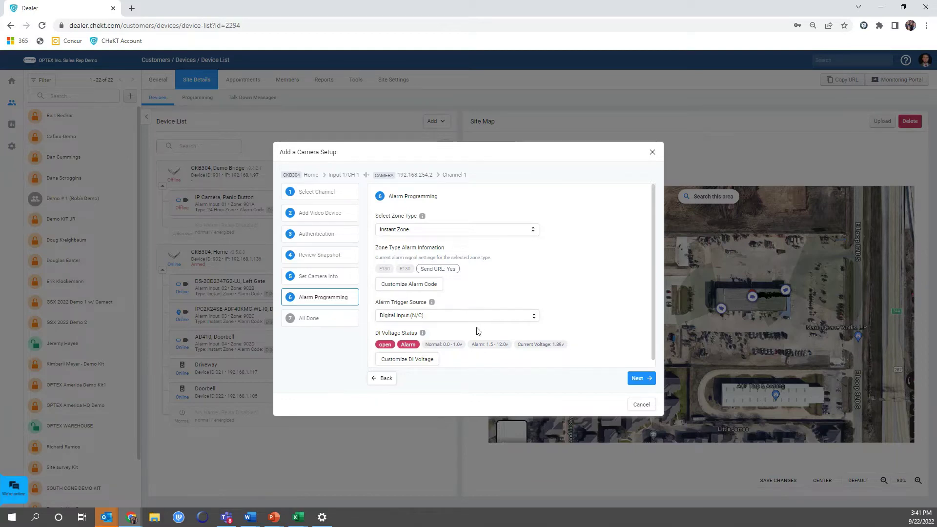
pyautogui.click(428, 319)
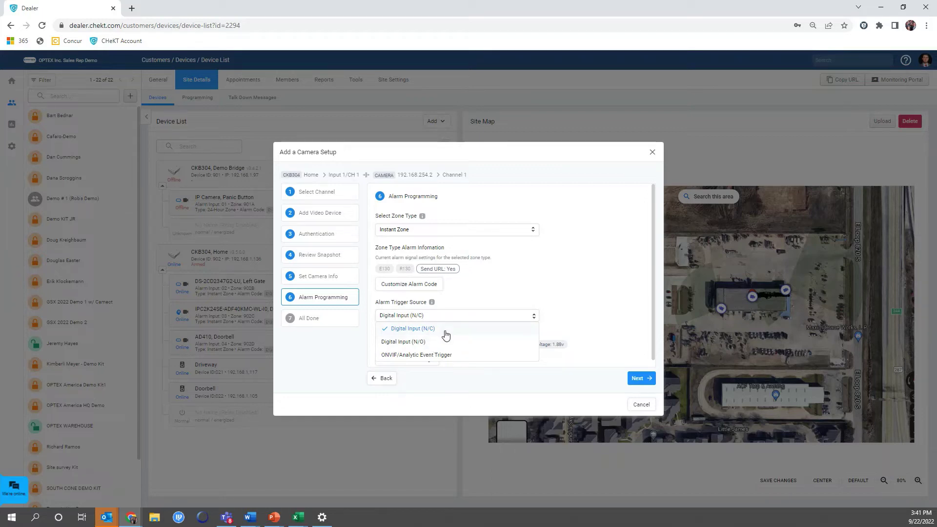
pyautogui.click(427, 358)
pyautogui.click(638, 380)
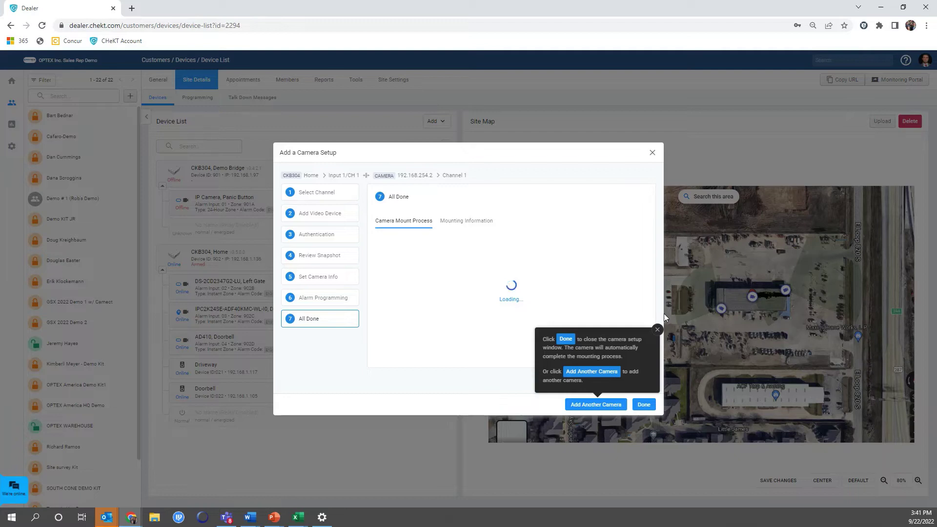
# Examine the Front Door camera's mounting steps, including the Auto Discovery and Results details, and close the status window
pyautogui.click(658, 330)
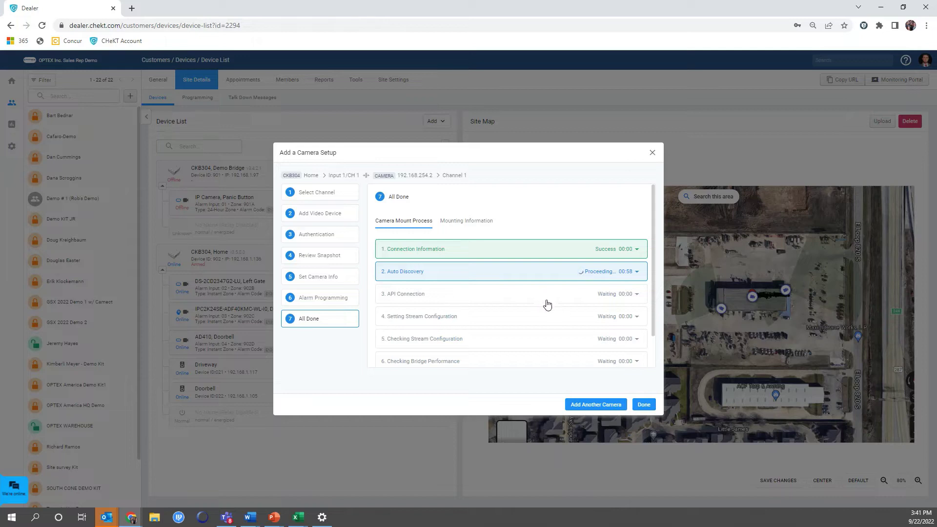
pyautogui.scroll(-1, 582, 295)
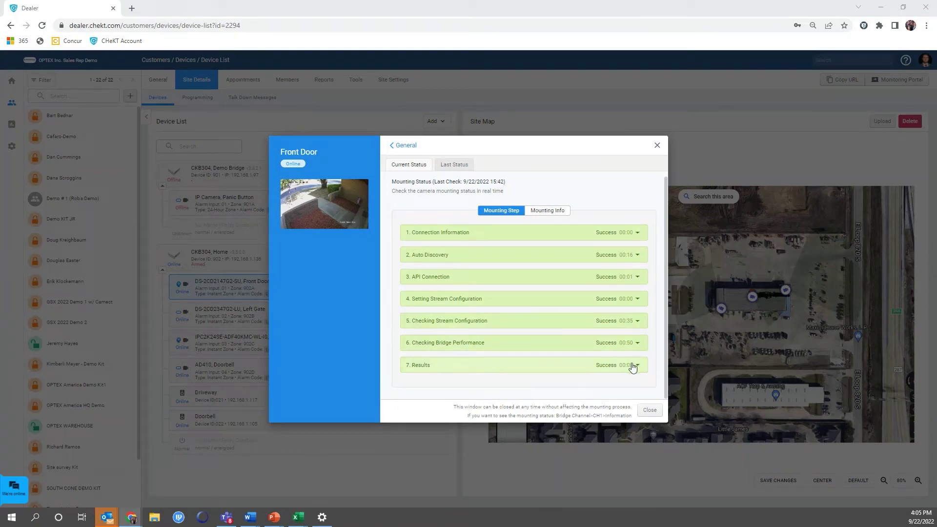
pyautogui.click(440, 367)
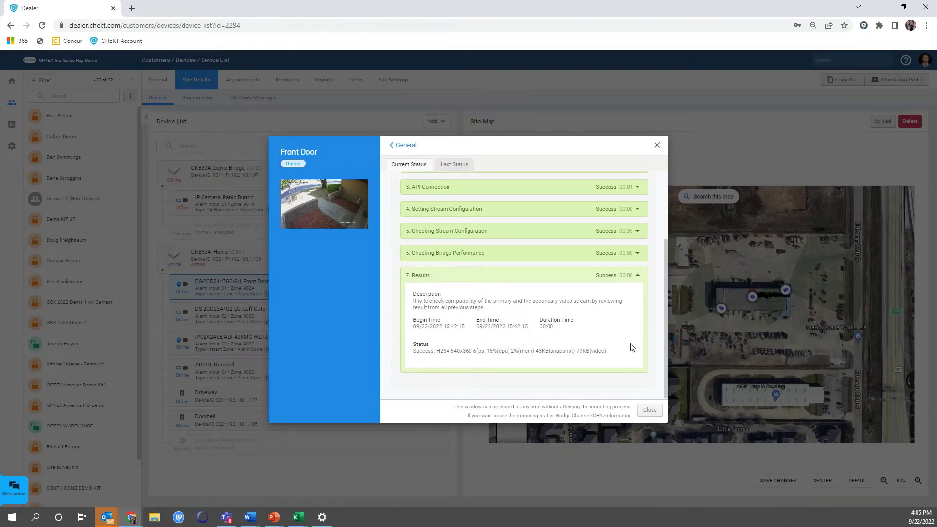
pyautogui.scroll(2, 632, 348)
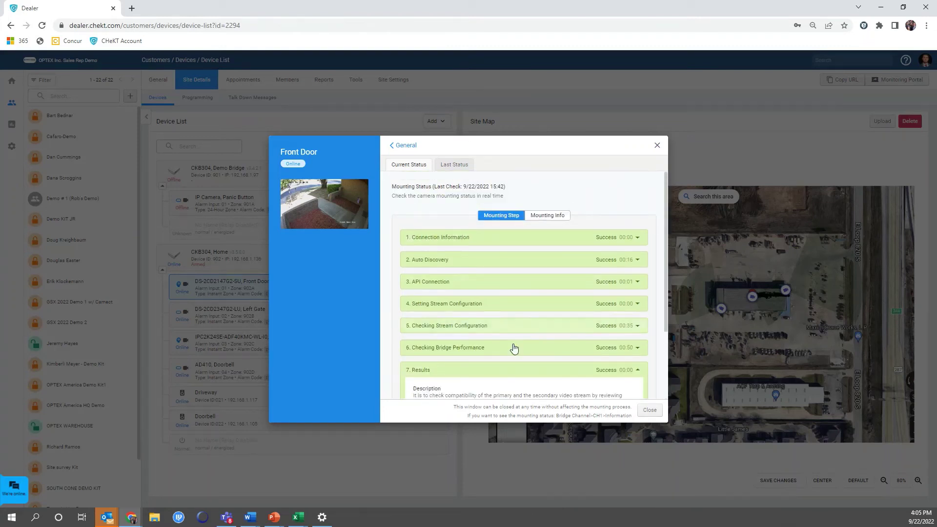
pyautogui.click(495, 264)
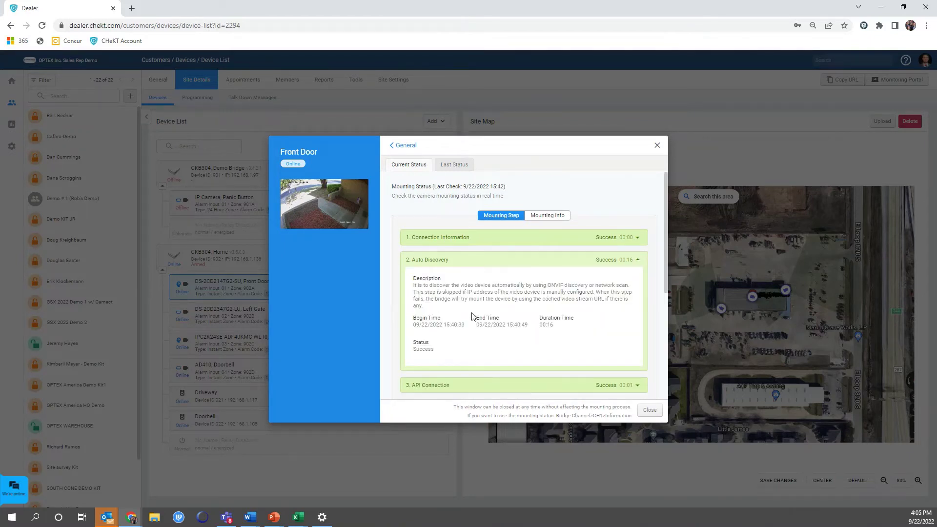
pyautogui.click(637, 260)
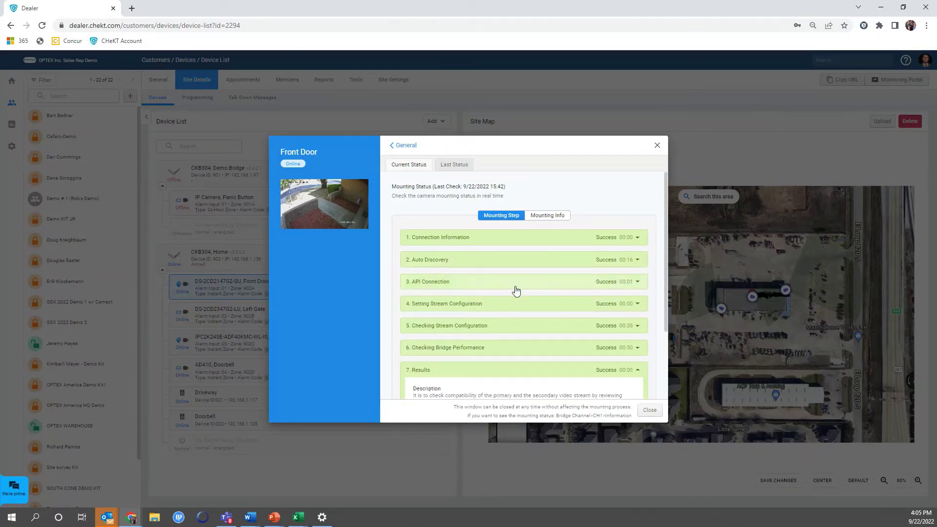
pyautogui.scroll(-2, 514, 288)
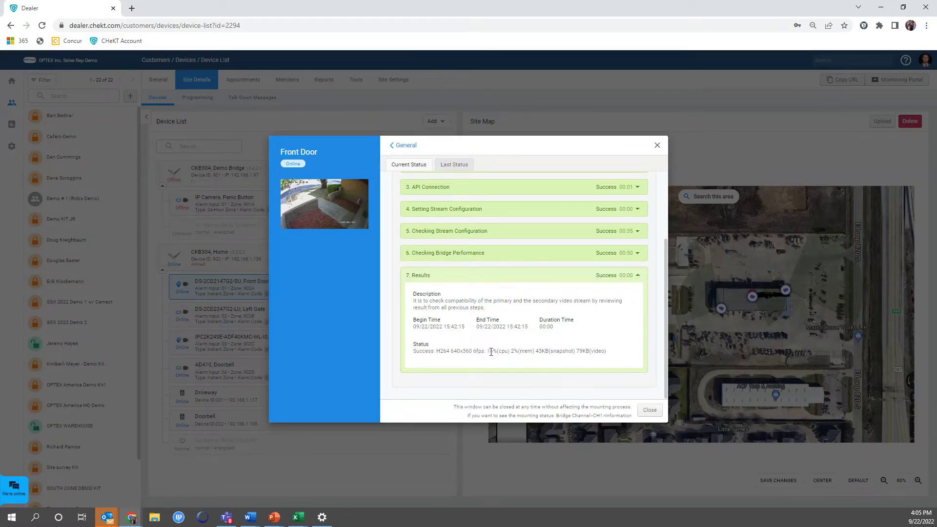
pyautogui.moveTo(446, 351); pyautogui.dragTo(612, 351)
pyautogui.click(657, 145)
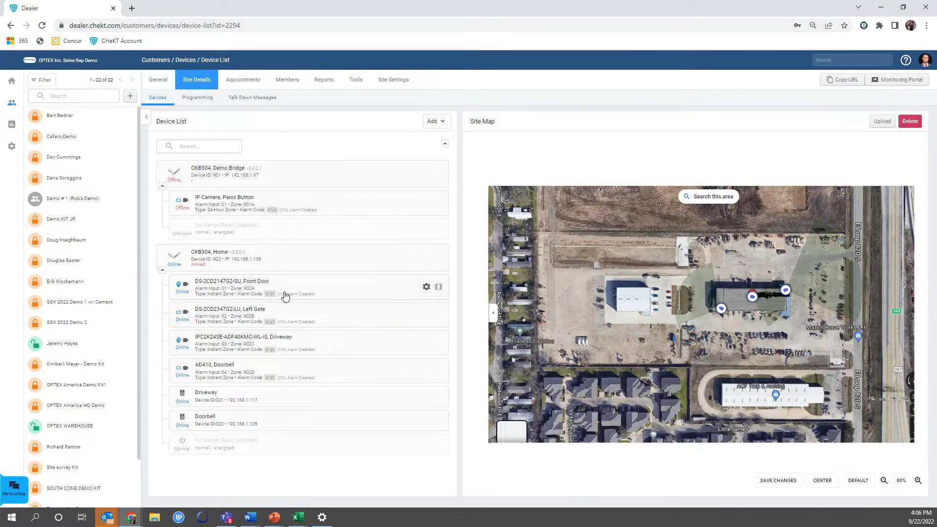
# Open the ONVIF event message topics in the Front Door camera's alarm source settings
pyautogui.click(426, 287)
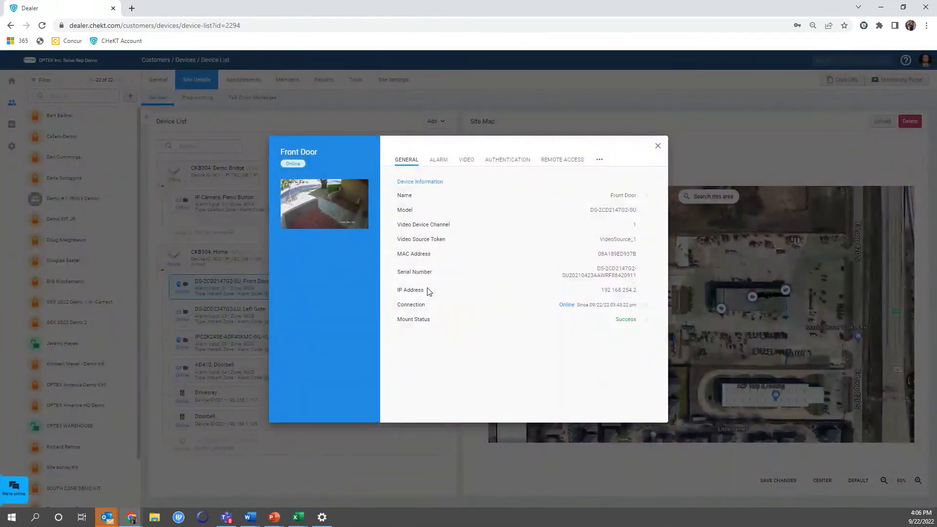
pyautogui.click(434, 165)
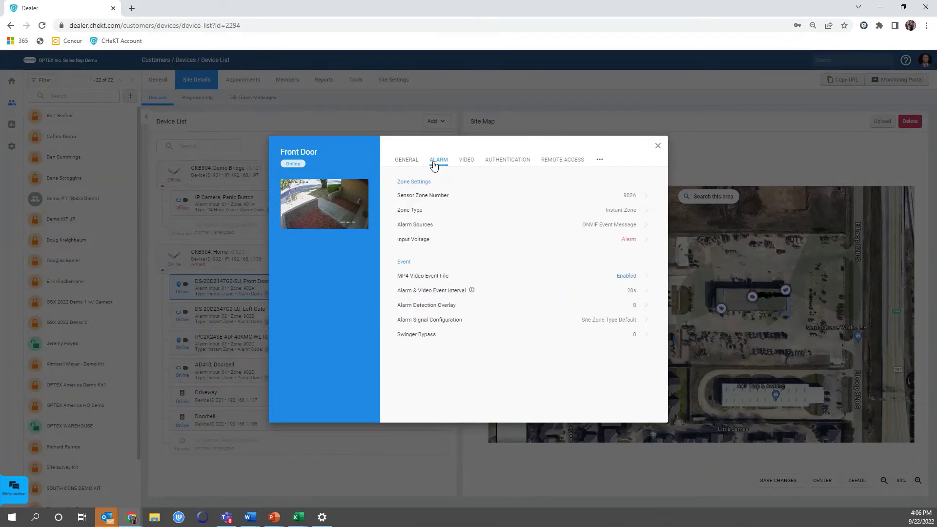
pyautogui.click(479, 227)
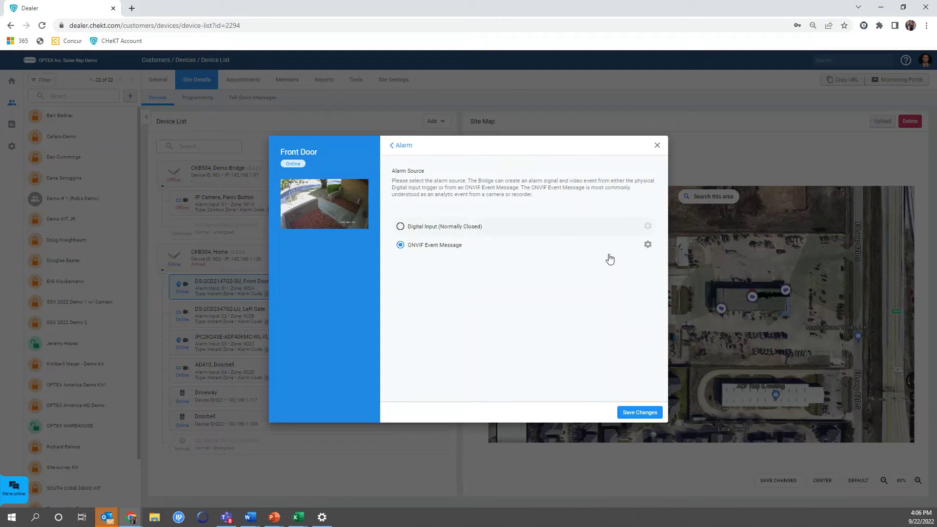
pyautogui.click(648, 244)
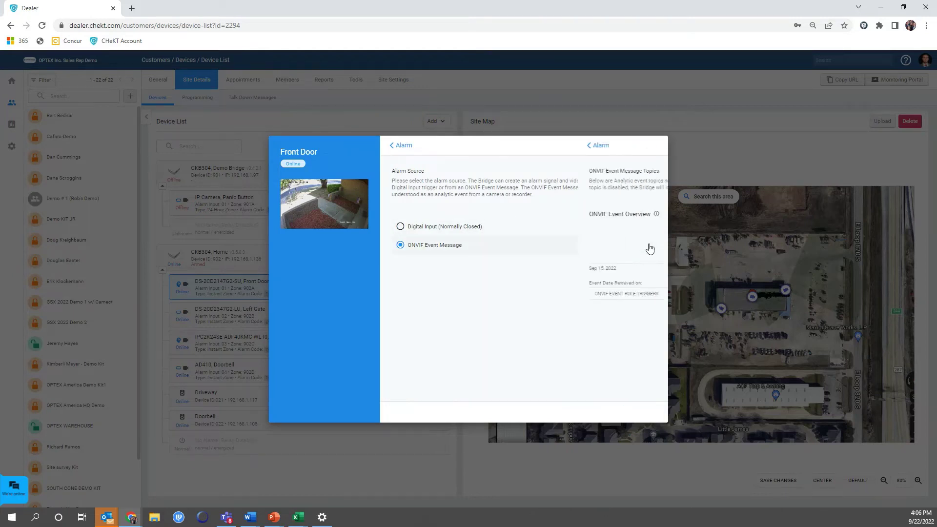
pyautogui.moveTo(655, 303)
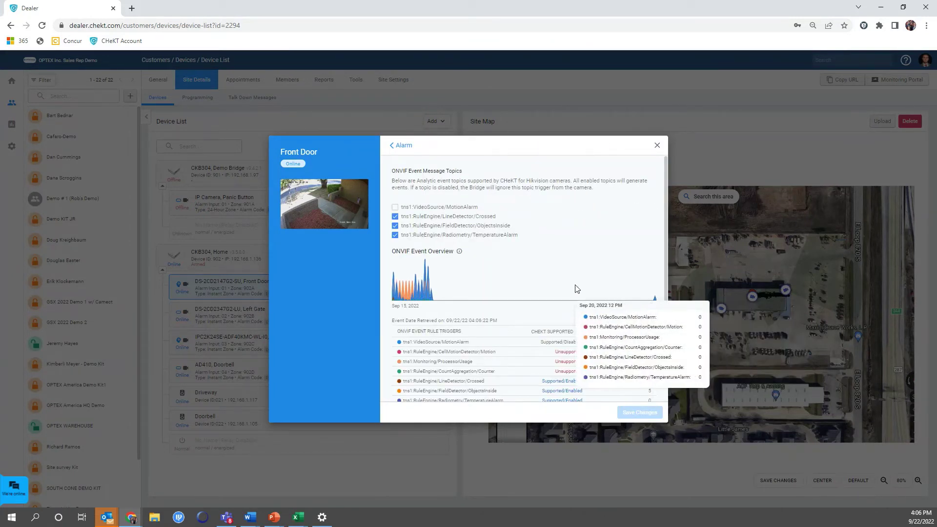
# Disable the FieldDetector/ObjectsInside and Radiometry/TemperatureAlarm event topics for the Front Door camera and save the changes
pyautogui.scroll(-1, 579, 290)
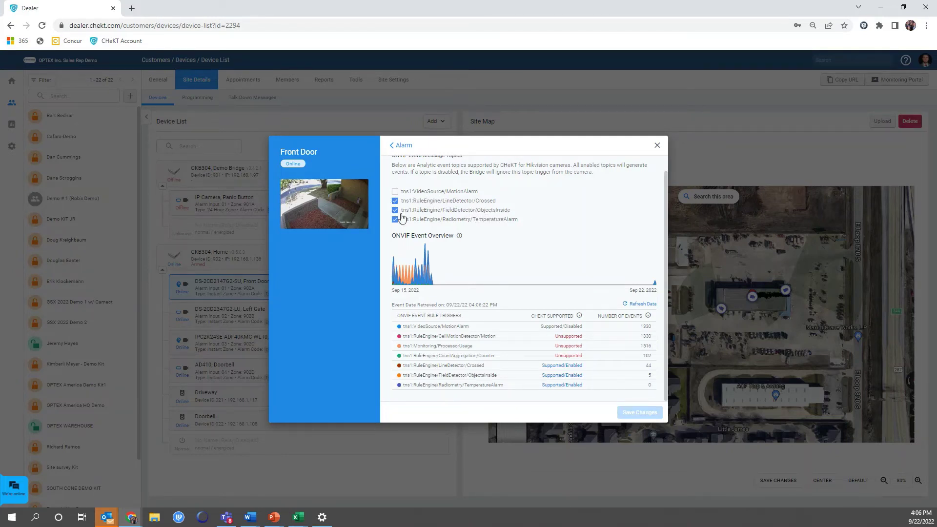
pyautogui.moveTo(459, 237)
pyautogui.click(395, 210)
pyautogui.click(395, 220)
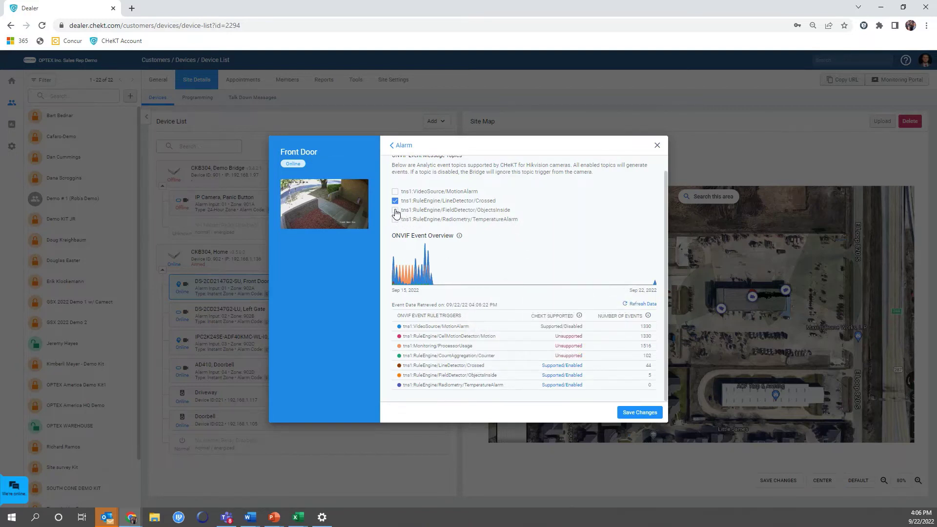
pyautogui.click(638, 415)
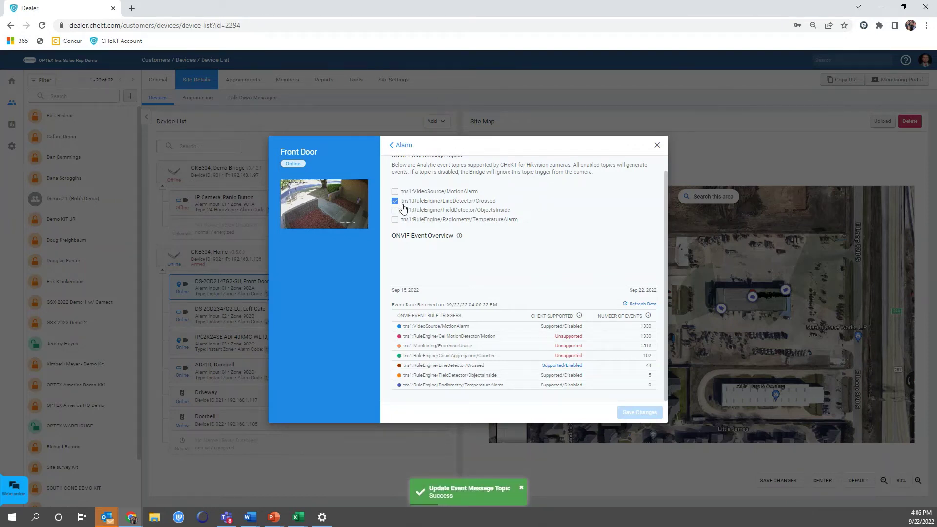
# Close the Front Door camera's settings and open the recorder's web page at 192.168.1.177 in a new browser tab
pyautogui.scroll(1, 462, 227)
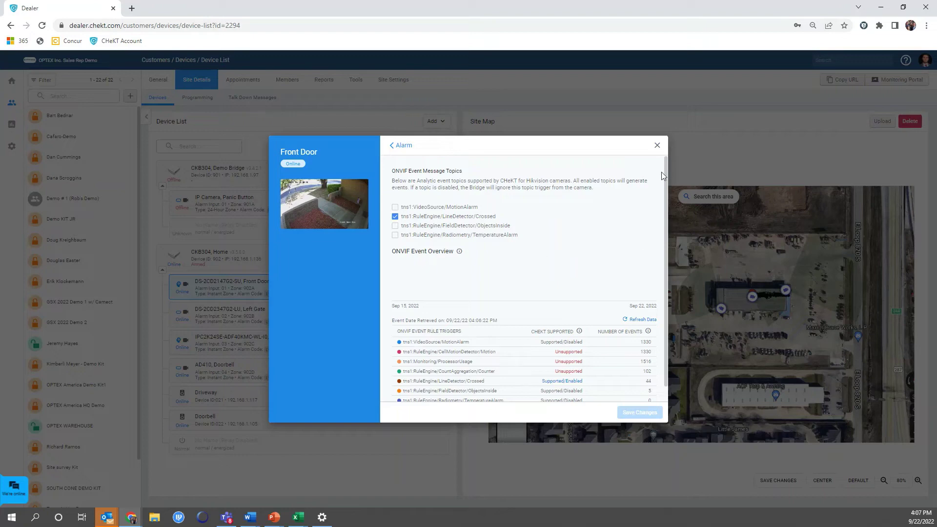
pyautogui.click(658, 146)
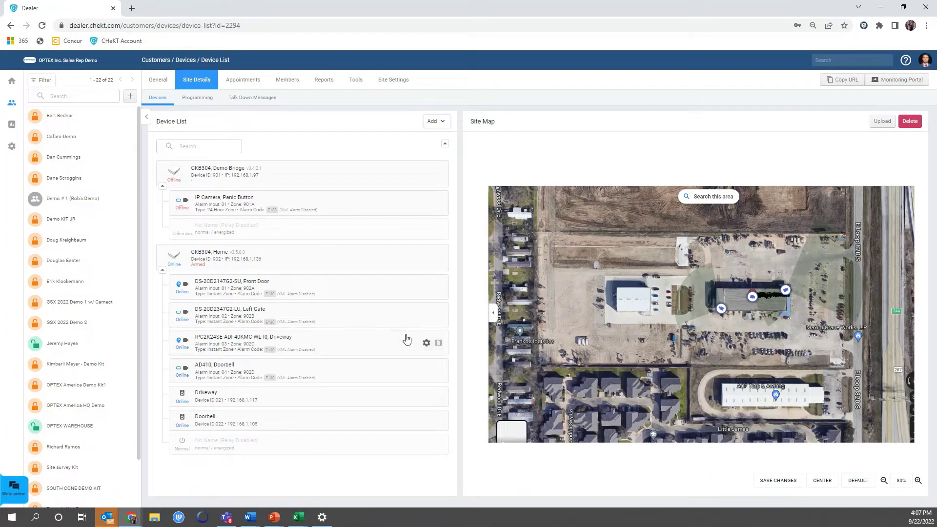
pyautogui.click(131, 9)
pyautogui.click(151, 26)
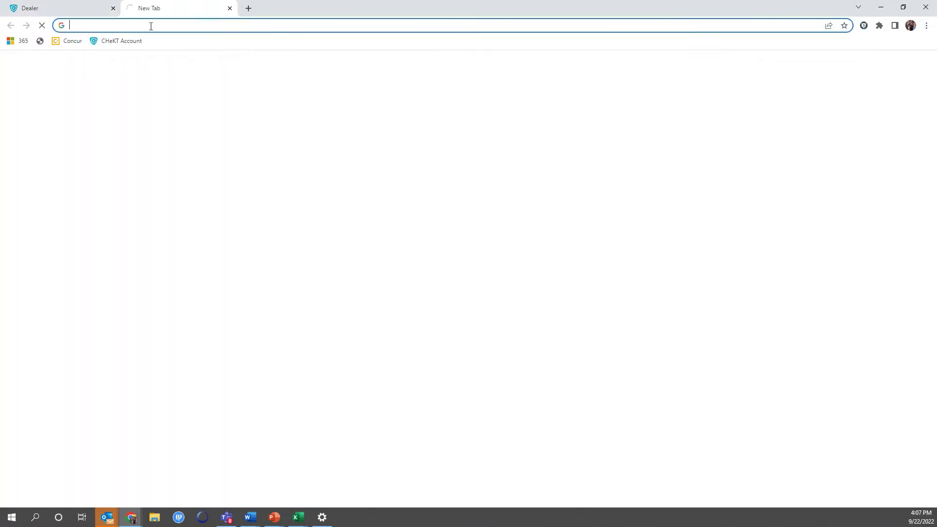
pyautogui.write('19')
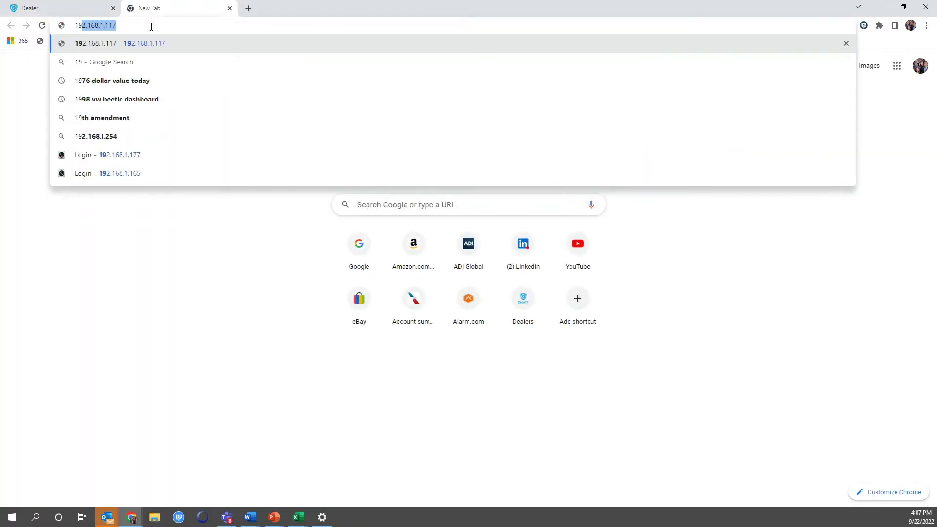
pyautogui.press('BackSpace')
pyautogui.write('2.168.1.117')
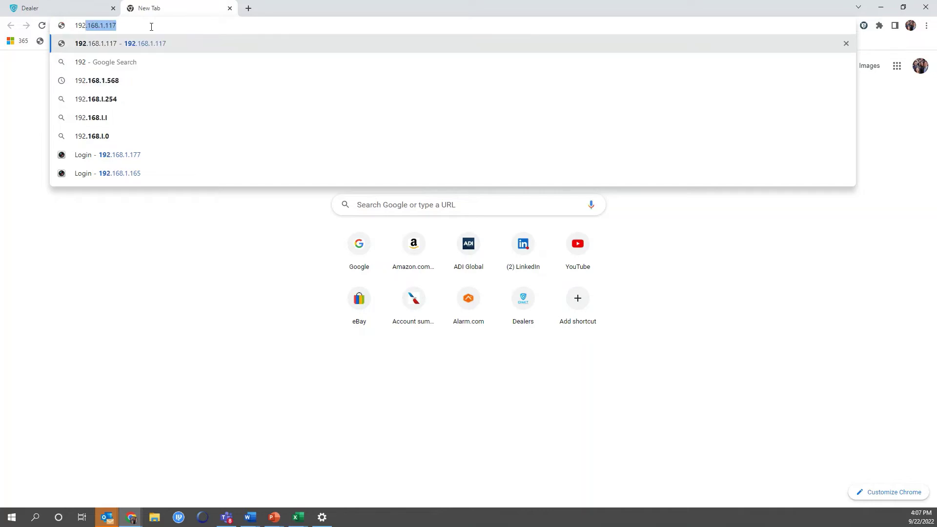
pyautogui.press('BackSpace')
pyautogui.press('BackSpace')
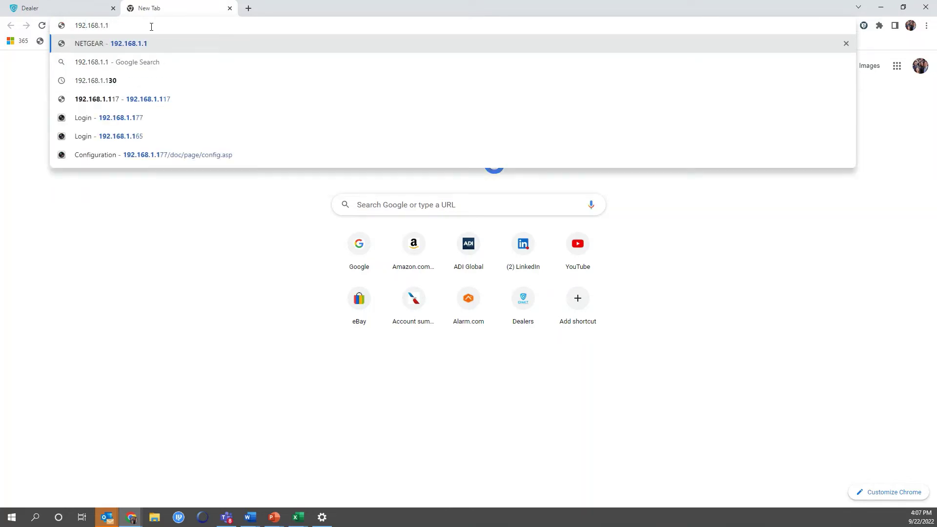
pyautogui.write('77')
pyautogui.press('Return')
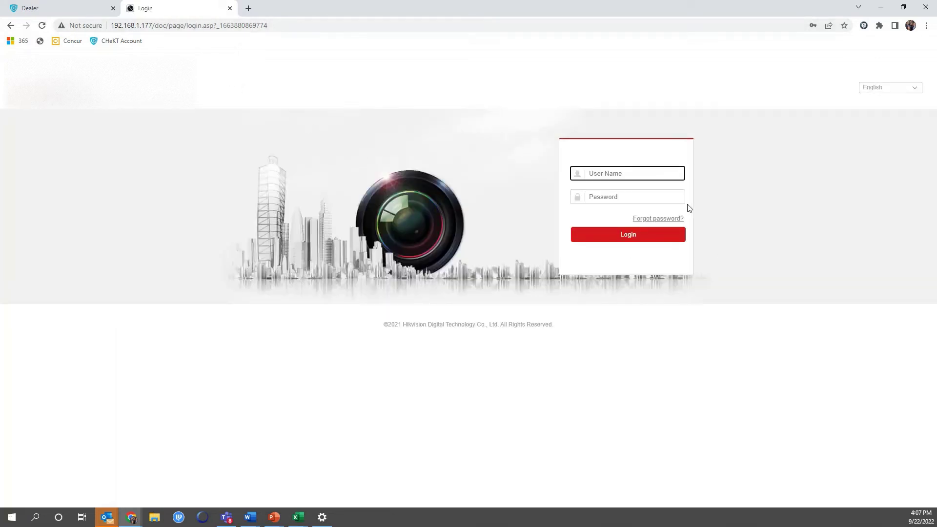
# Log in to the recorder with the admin user name and the account password, and dismiss the saved-password warning
pyautogui.write('admin')
pyautogui.press('Tab')
pyautogui.write('a')
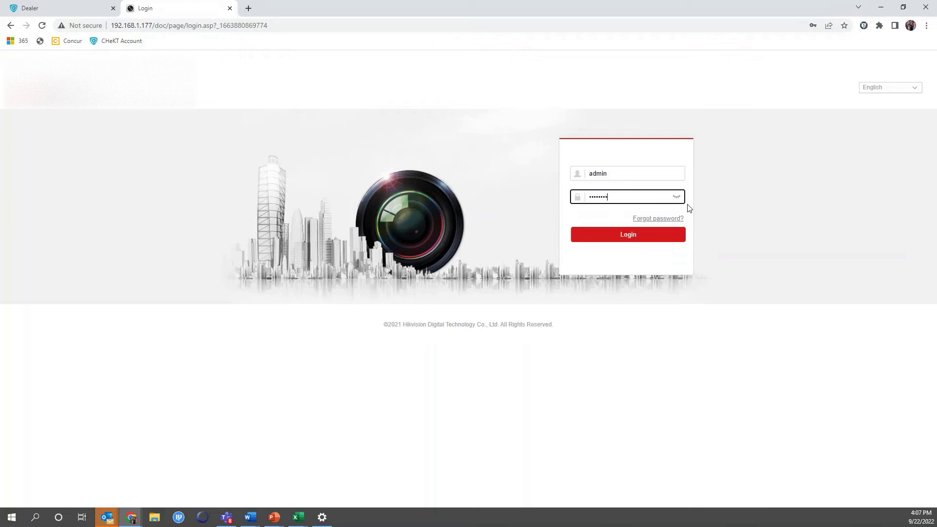
pyautogui.click(657, 234)
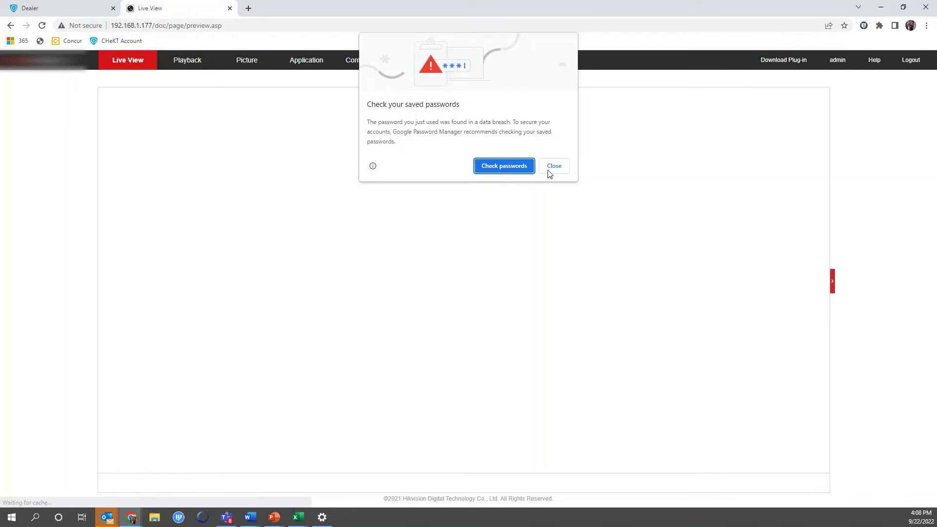
pyautogui.click(550, 168)
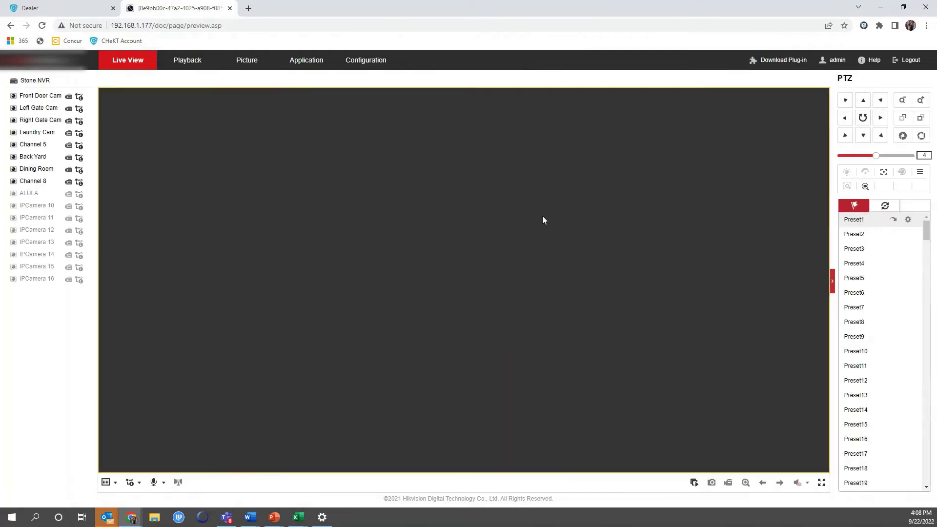
# Open the recorder's smart event settings for Line Crossing Detection on the Front Door Cam
pyautogui.click(372, 60)
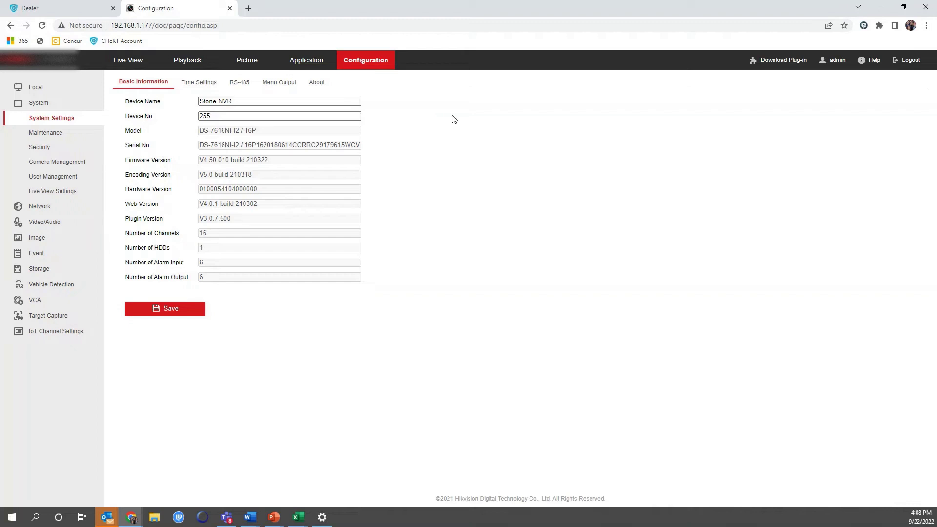
pyautogui.click(63, 252)
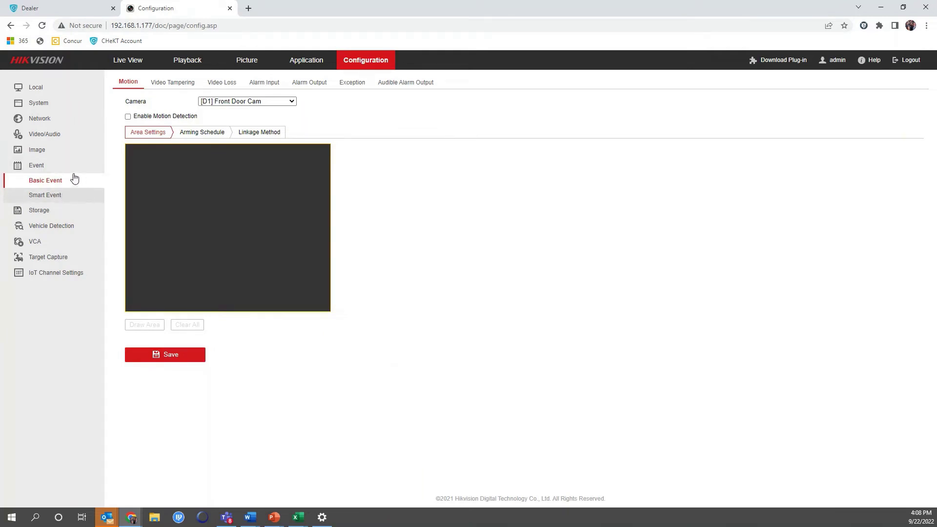
pyautogui.click(54, 196)
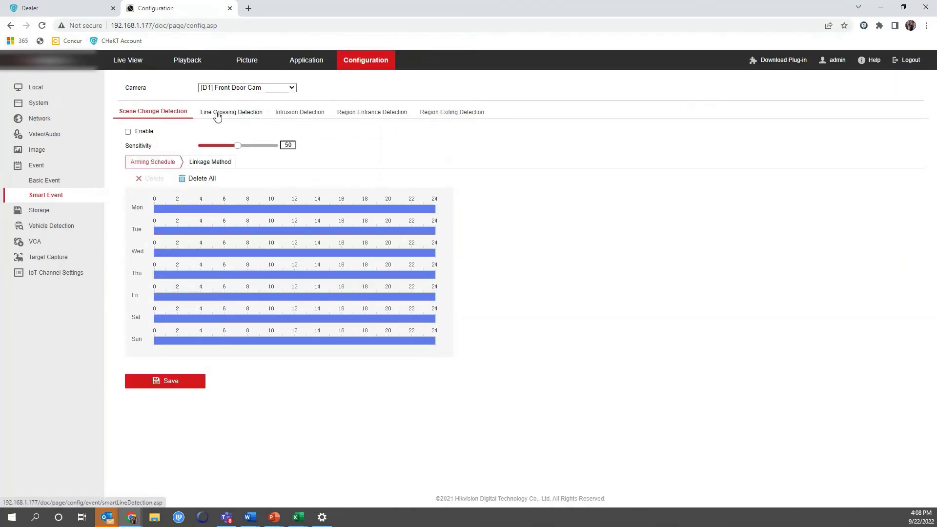
pyautogui.click(290, 113)
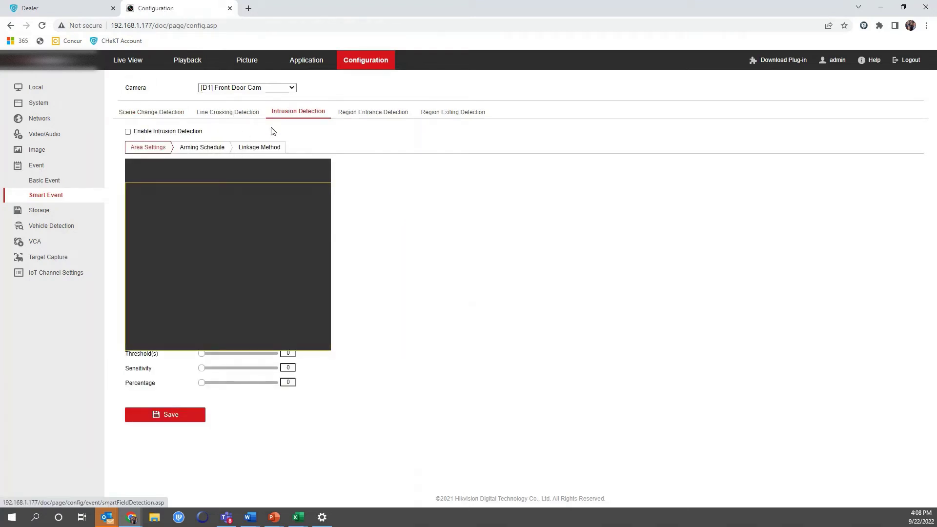
pyautogui.click(222, 116)
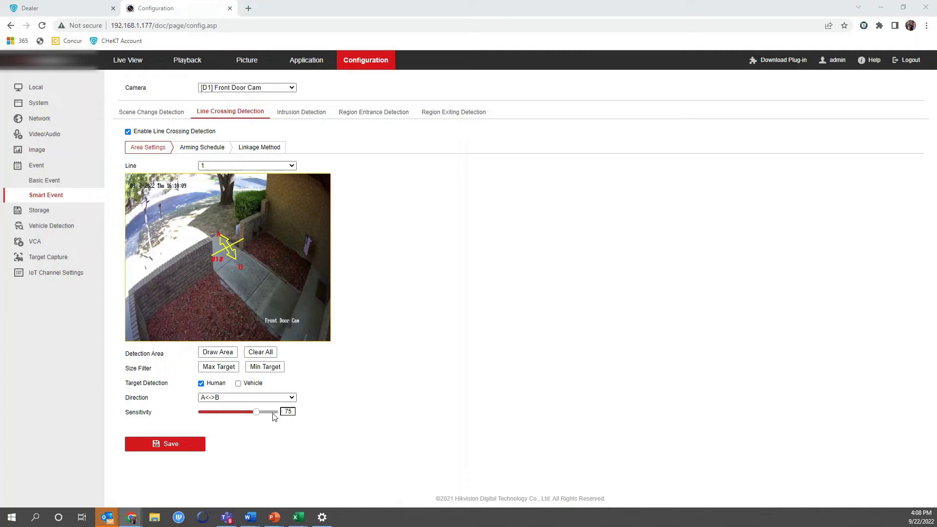
# Set the line crossing sensitivity to 67, draw a person-shaped minimum target size box beside the crossing line, and save
pyautogui.moveTo(257, 413); pyautogui.dragTo(252, 419)
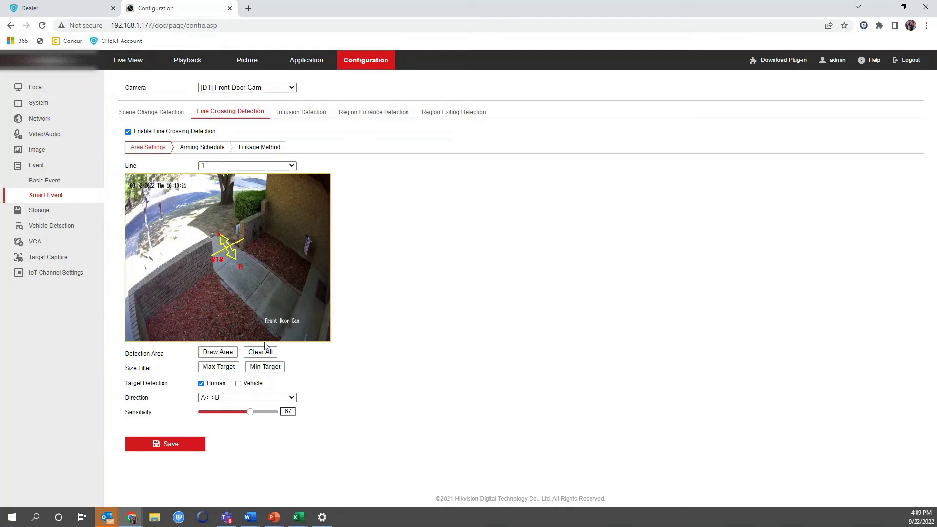
pyautogui.moveTo(253, 237); pyautogui.dragTo(273, 285)
pyautogui.moveTo(271, 277); pyautogui.dragTo(267, 272)
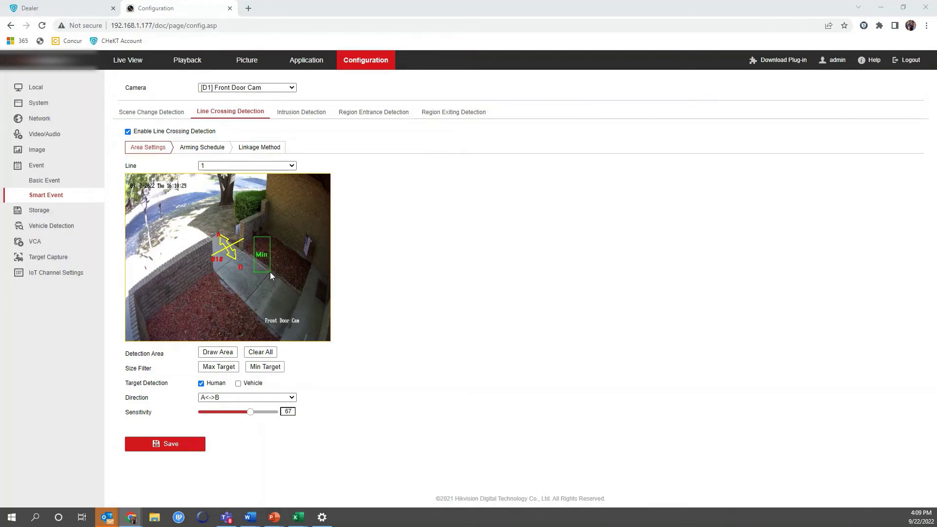
pyautogui.moveTo(254, 238); pyautogui.dragTo(255, 239)
pyautogui.click(194, 445)
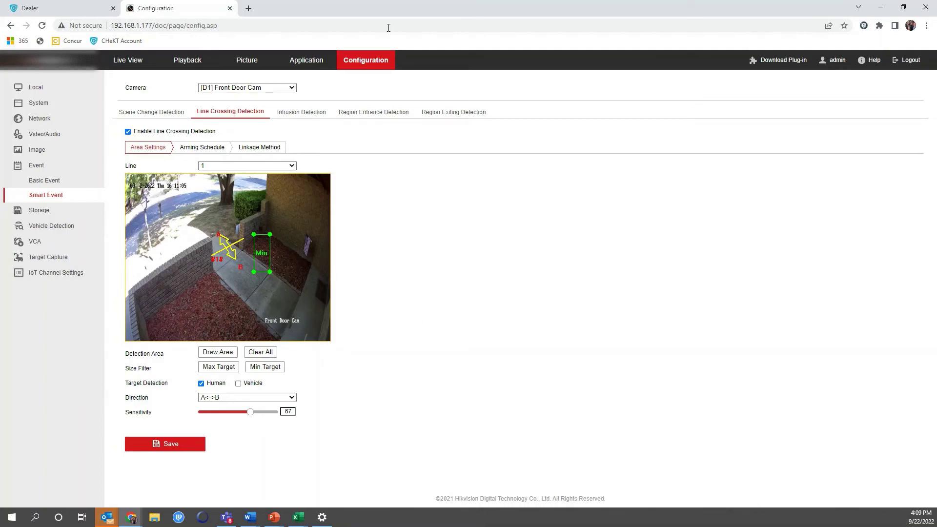
# Return to the dealer portal, review the Front Door camera's ONVIF event message topics, and close its settings
pyautogui.click(229, 8)
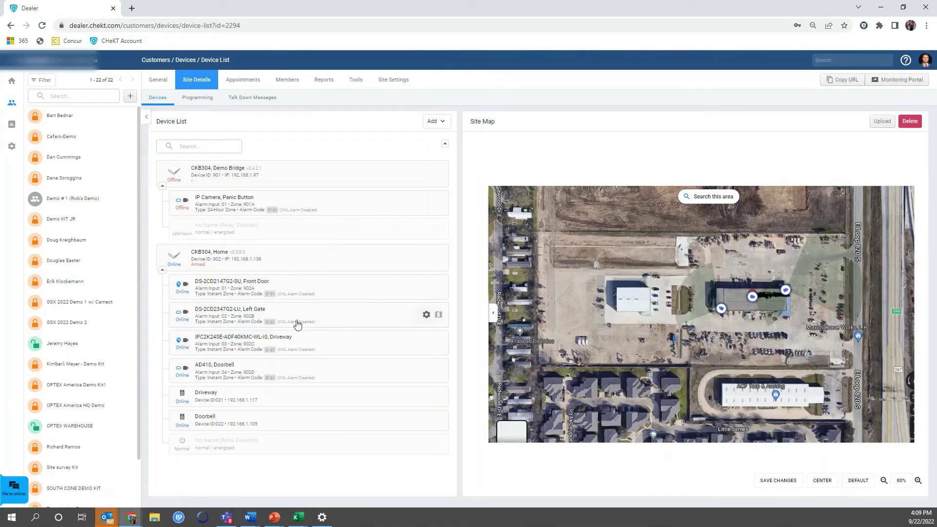
pyautogui.click(422, 289)
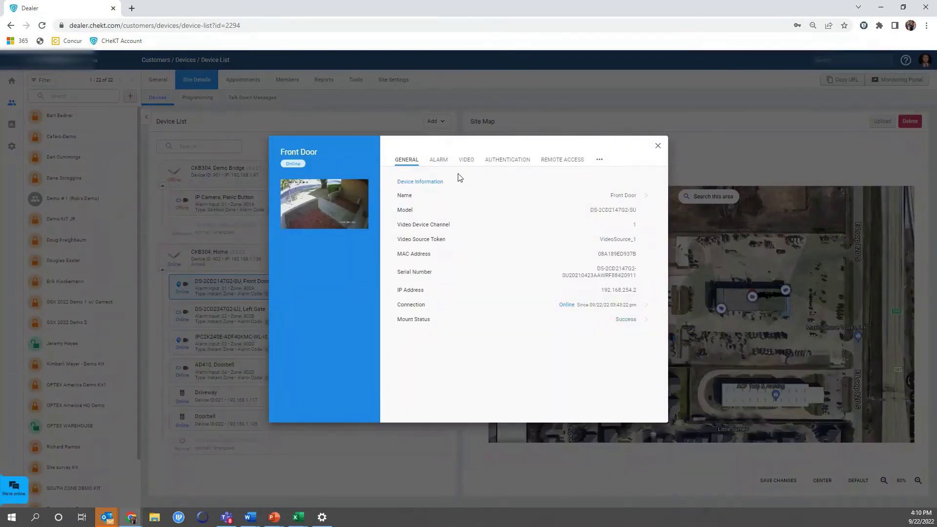
pyautogui.click(439, 160)
pyautogui.click(605, 228)
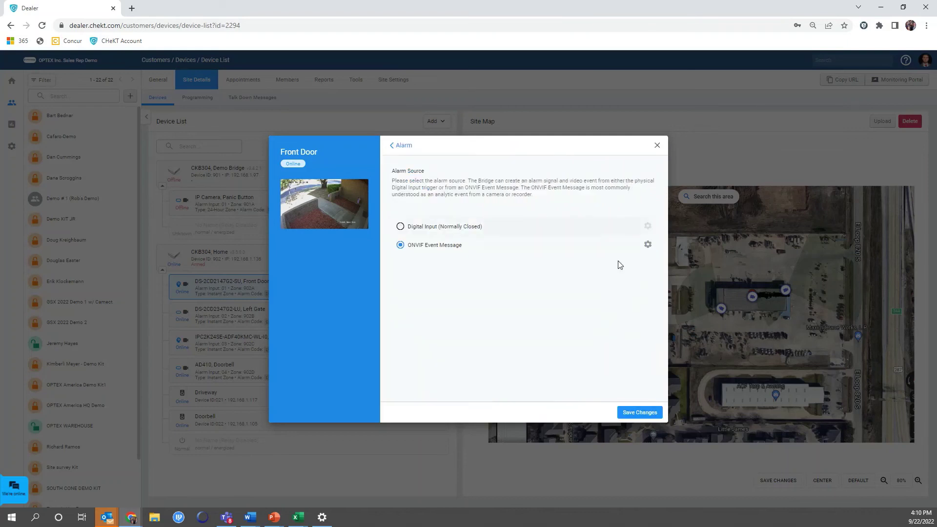
pyautogui.click(650, 249)
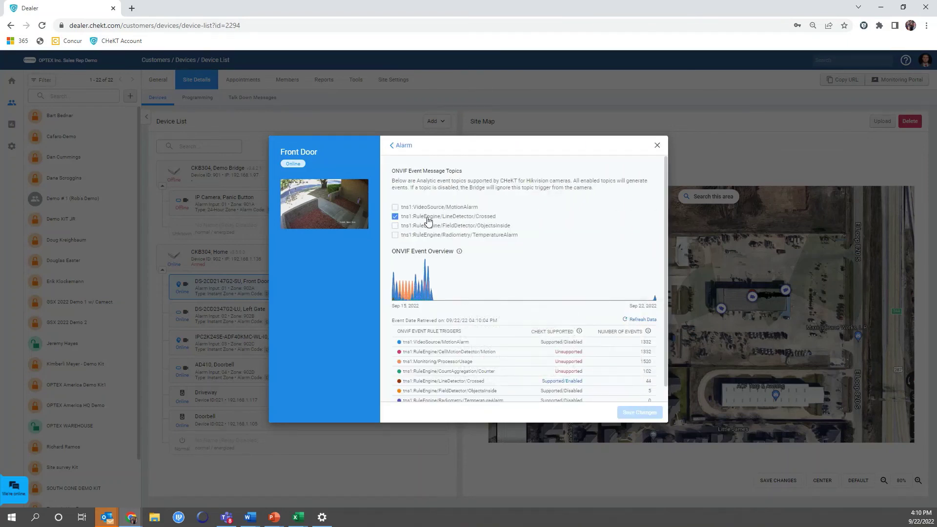
pyautogui.click(657, 147)
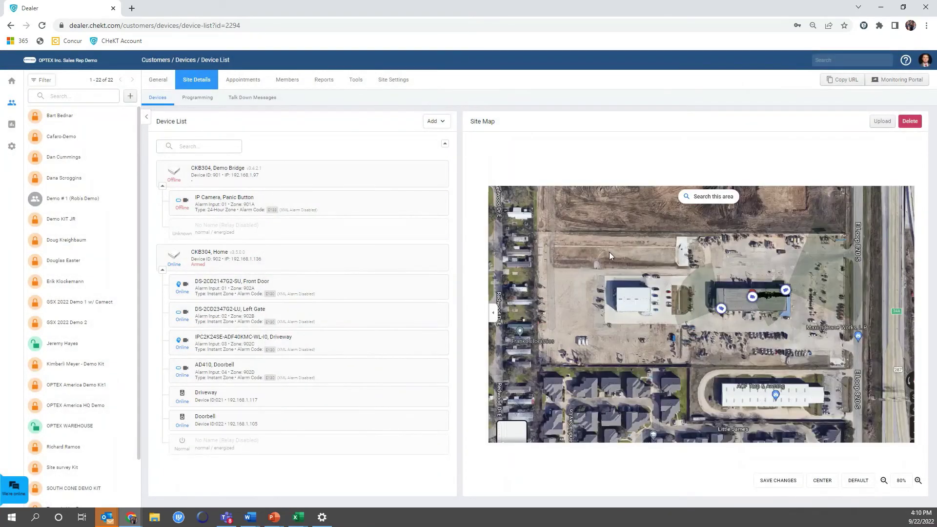
# Place the Front Door camera on the site map at the building's southeast corner with its coverage facing east, and save the position
pyautogui.click(440, 288)
pyautogui.moveTo(496, 212); pyautogui.dragTo(854, 330)
pyautogui.click(778, 481)
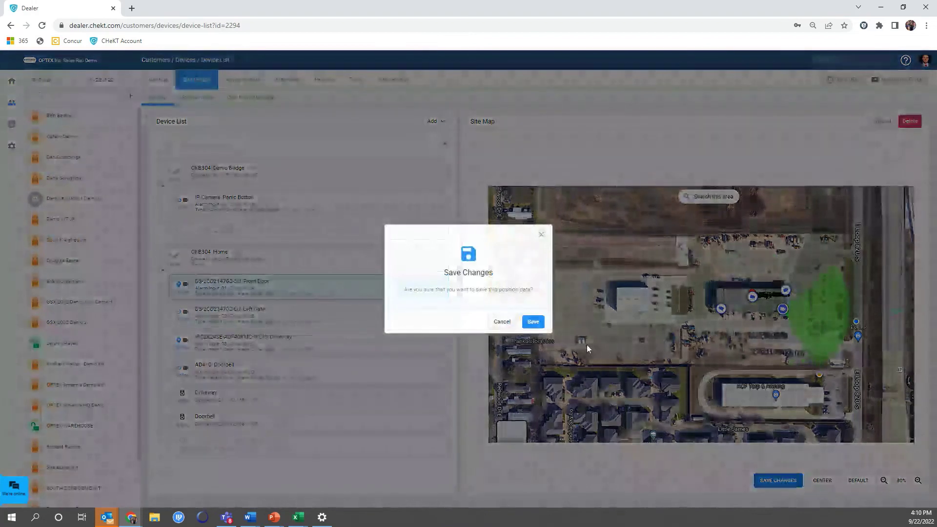
pyautogui.click(541, 321)
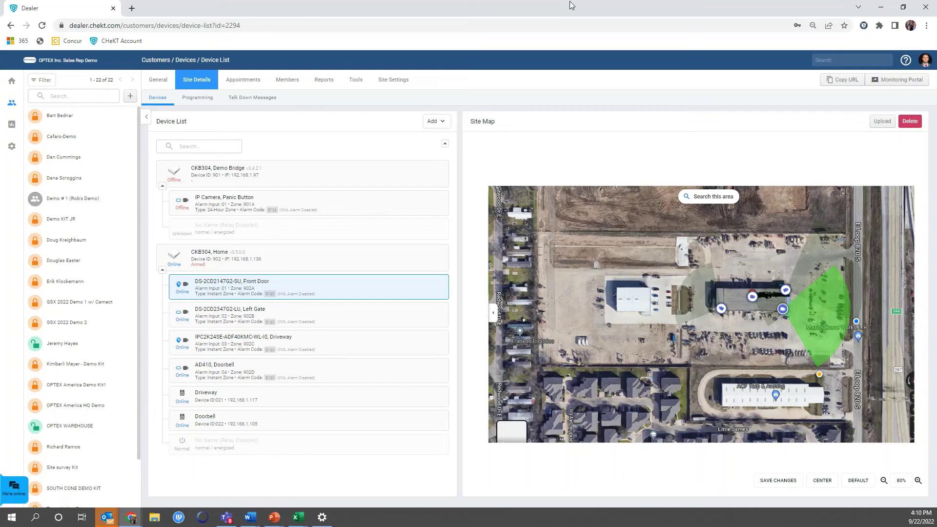
# Open the site's monitoring portal and bring the Front Door camera's feed into focus
pyautogui.click(889, 83)
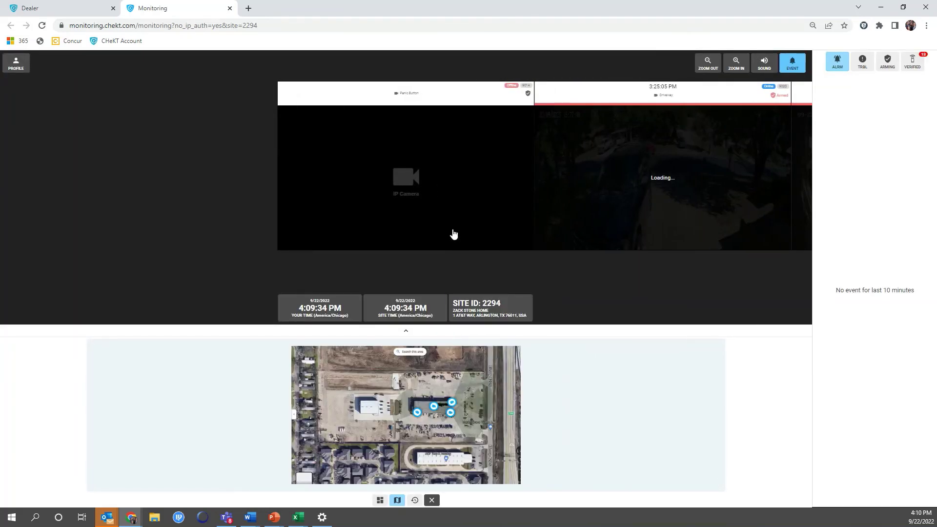
pyautogui.click(641, 203)
pyautogui.click(641, 203)
pyautogui.click(644, 201)
pyautogui.click(657, 198)
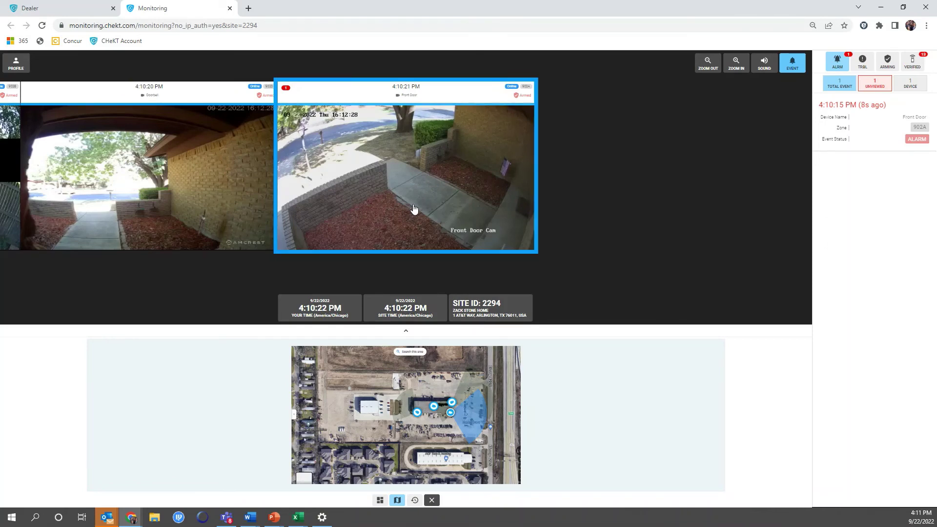
# Review the Front Door alarm event's video alongside the live view, and close the monitoring portal to return to the device list
pyautogui.click(887, 131)
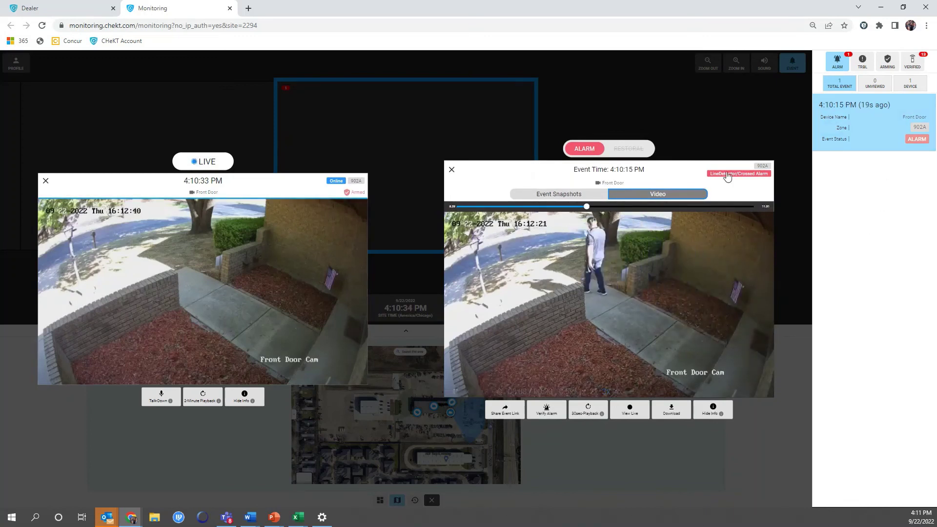
pyautogui.moveTo(727, 240)
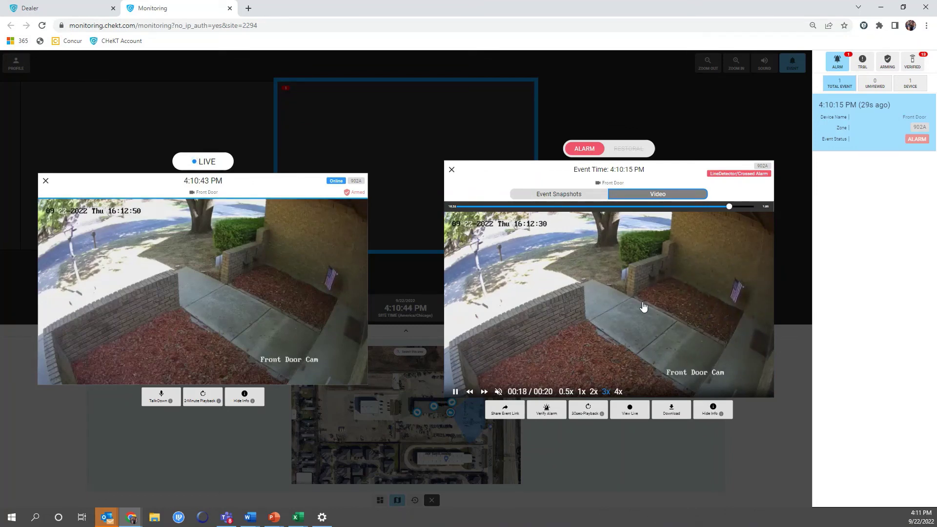
pyautogui.click(635, 281)
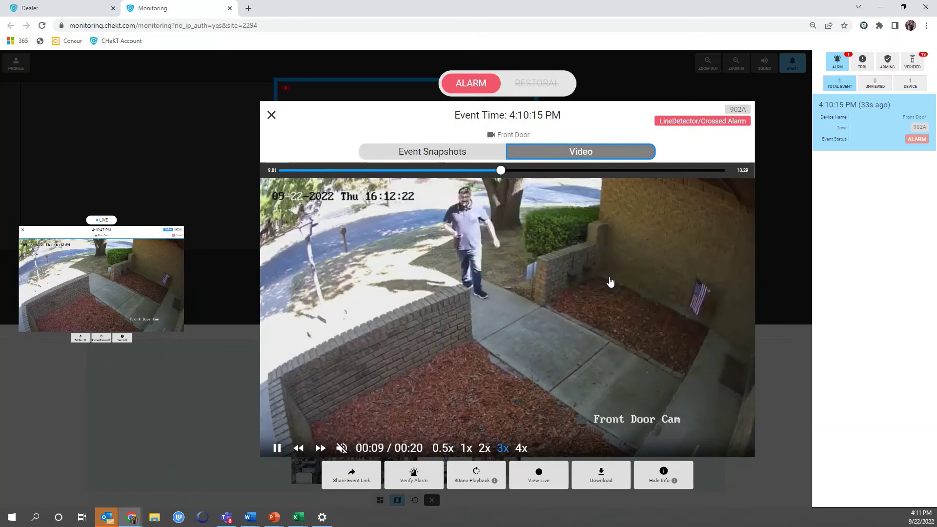
pyautogui.click(180, 285)
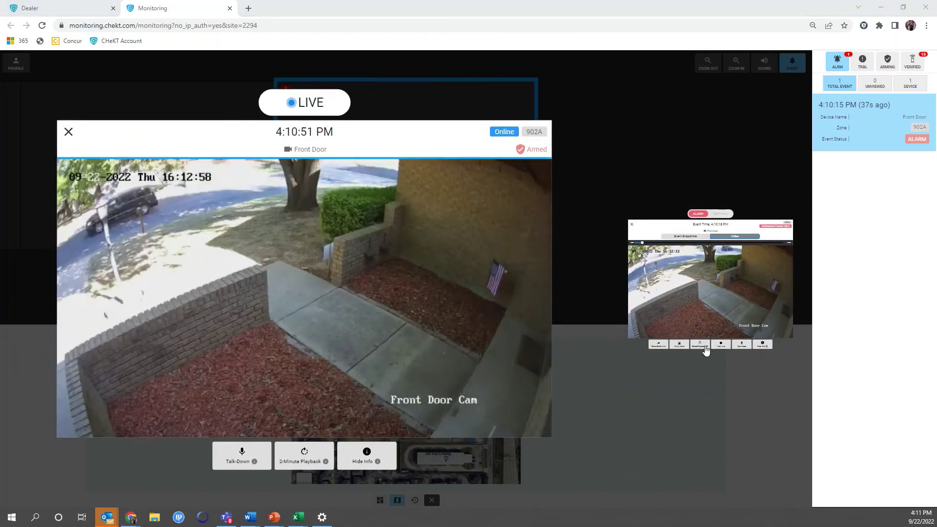
pyautogui.click(707, 299)
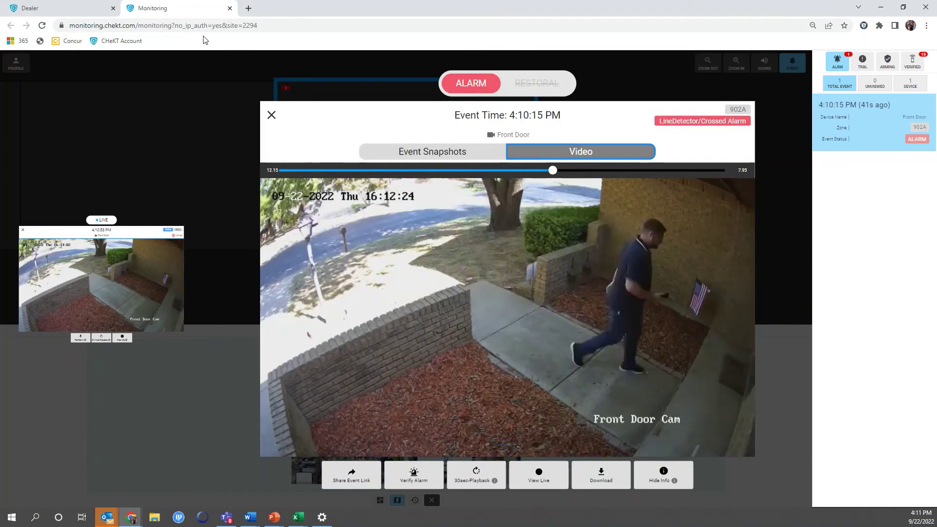
pyautogui.click(229, 8)
pyautogui.moveTo(312, 289)
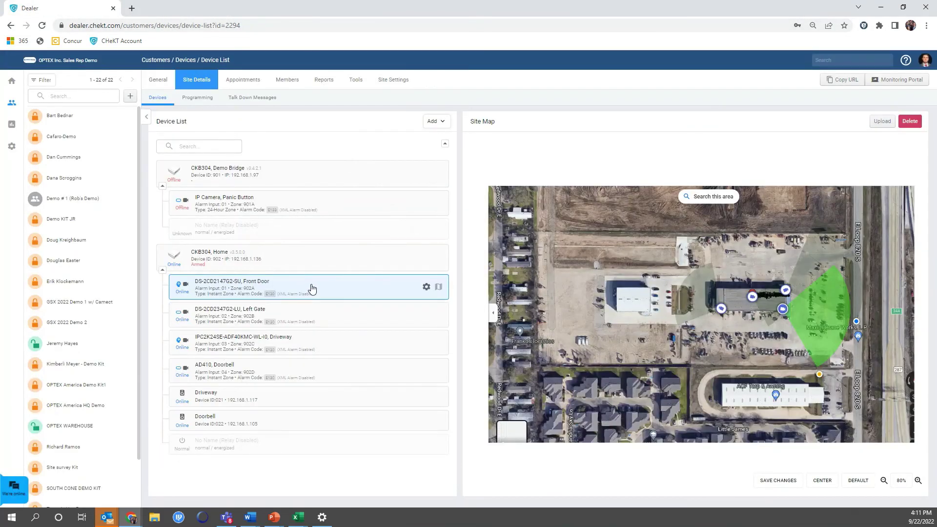